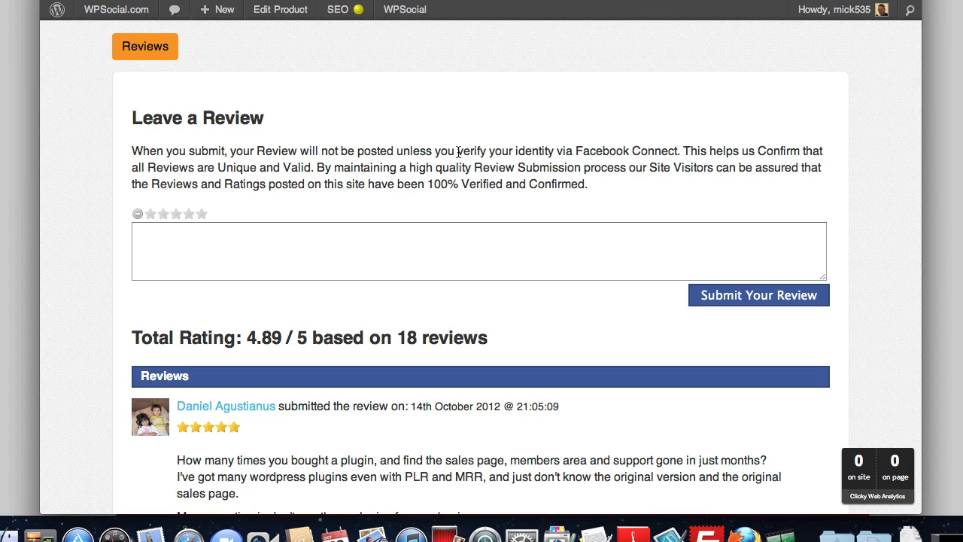
- Look over the WP Social SEO Booster sales page, including its plugin description, review form and posted reviews
{"action": "scroll", "coordinate": [373, 110], "scroll_direction": "up", "scroll_amount": 3}
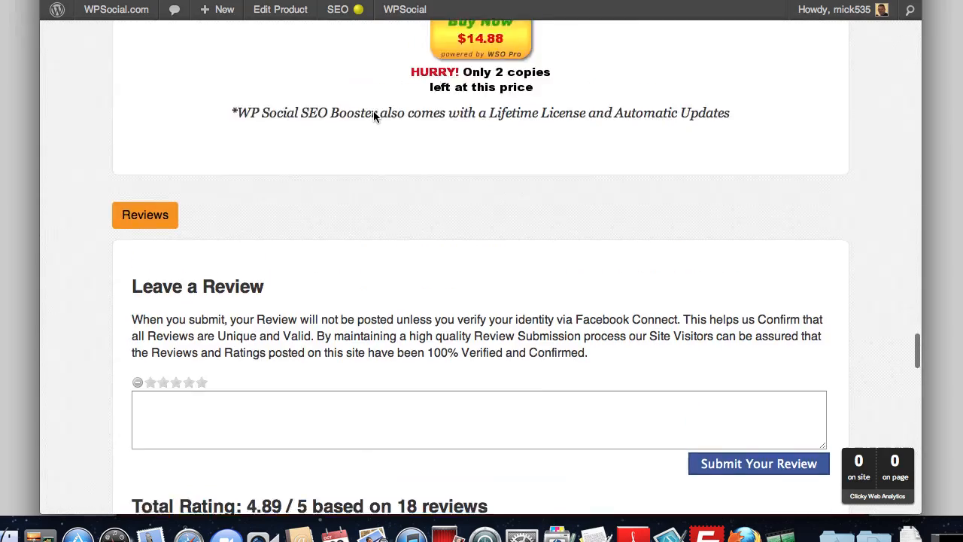
{"action": "scroll", "coordinate": [373, 115], "scroll_direction": "down", "scroll_amount": 2}
{"action": "scroll", "coordinate": [373, 115], "scroll_direction": "up", "scroll_amount": 20}
{"action": "scroll", "coordinate": [373, 116], "scroll_direction": "down", "scroll_amount": 5}
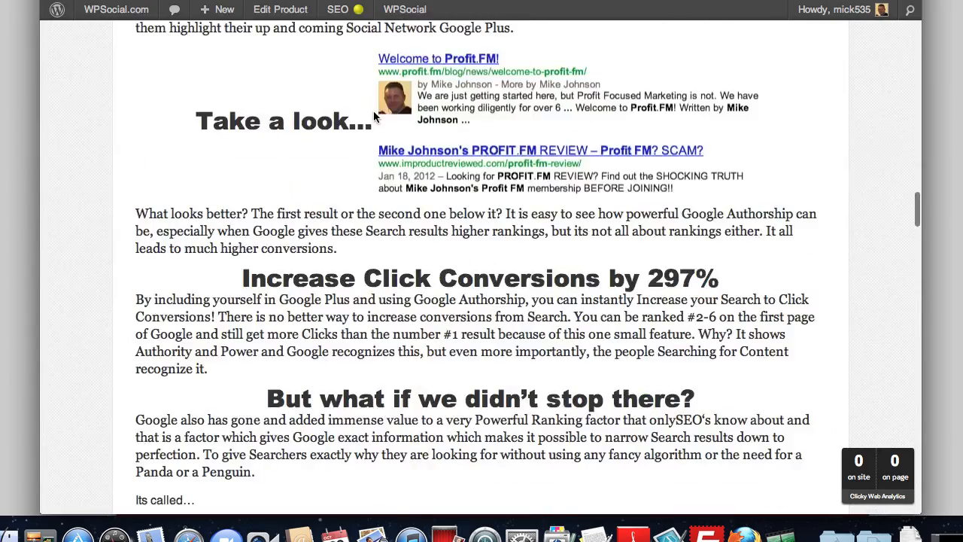
{"action": "scroll", "coordinate": [373, 110], "scroll_direction": "down", "scroll_amount": 15}
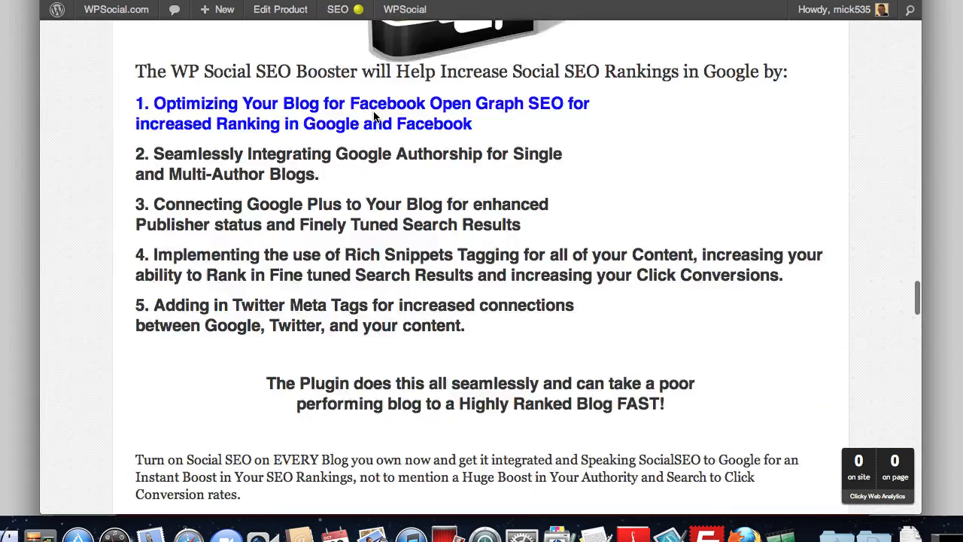
{"action": "scroll", "coordinate": [373, 115], "scroll_direction": "down", "scroll_amount": 20}
{"action": "scroll", "coordinate": [373, 115], "scroll_direction": "up", "scroll_amount": 2}
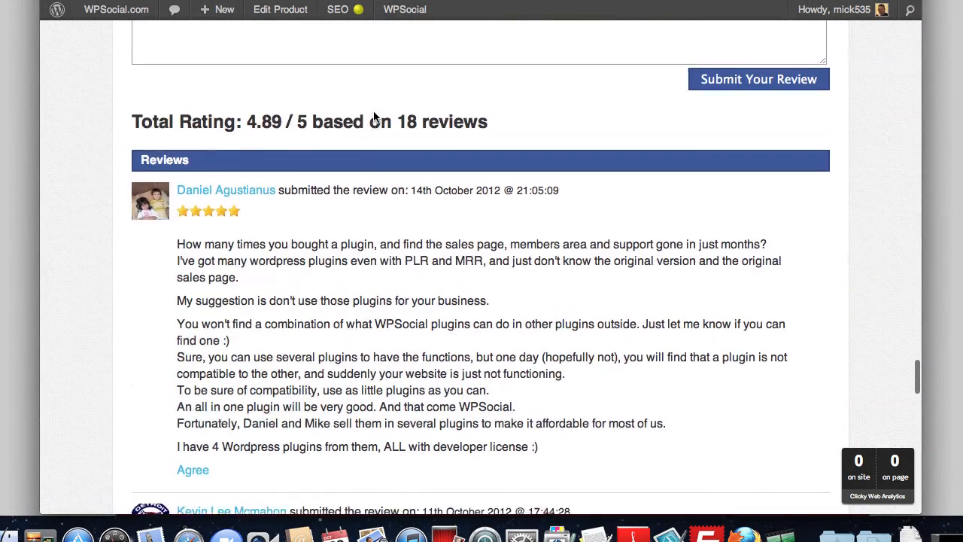
{"action": "scroll", "coordinate": [373, 115], "scroll_direction": "up", "scroll_amount": 3}
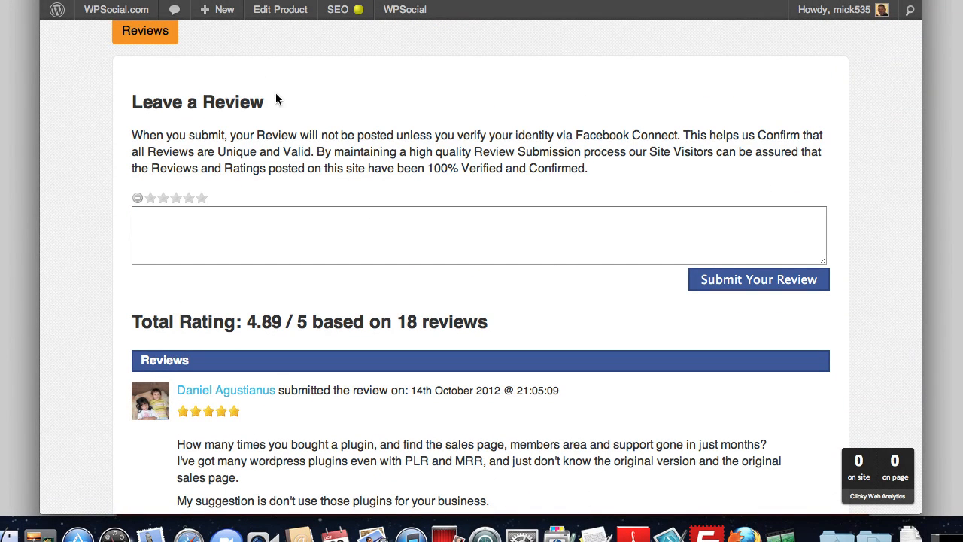
- Give the product a five-star rating, enter "Written review" as the review text, and submit the review
{"action": "left_click", "coordinate": [203, 200]}
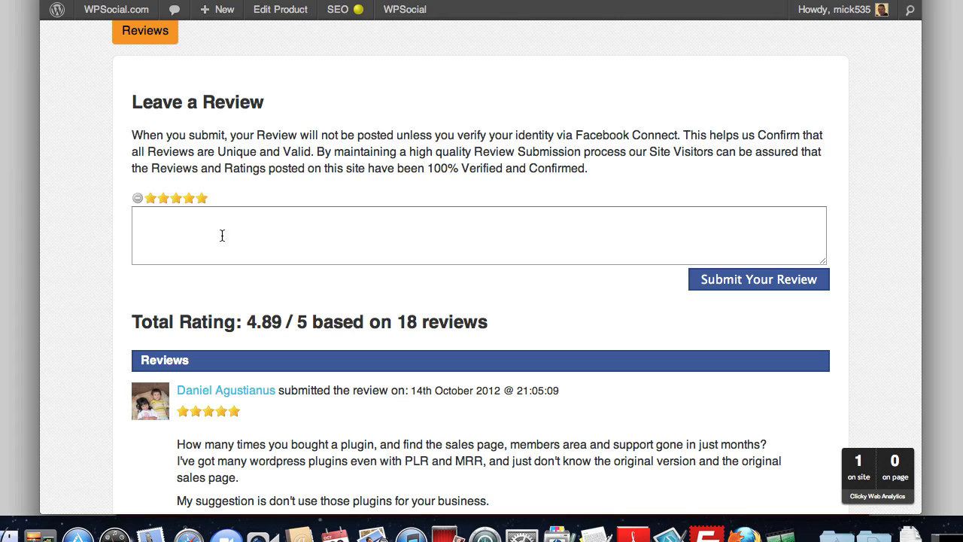
{"action": "left_click", "coordinate": [753, 280]}
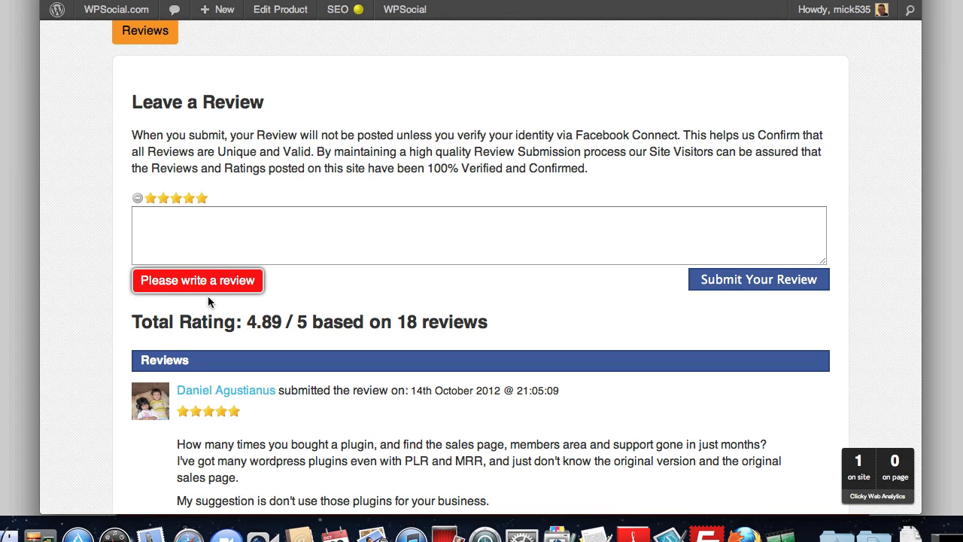
{"action": "left_click", "coordinate": [231, 242]}
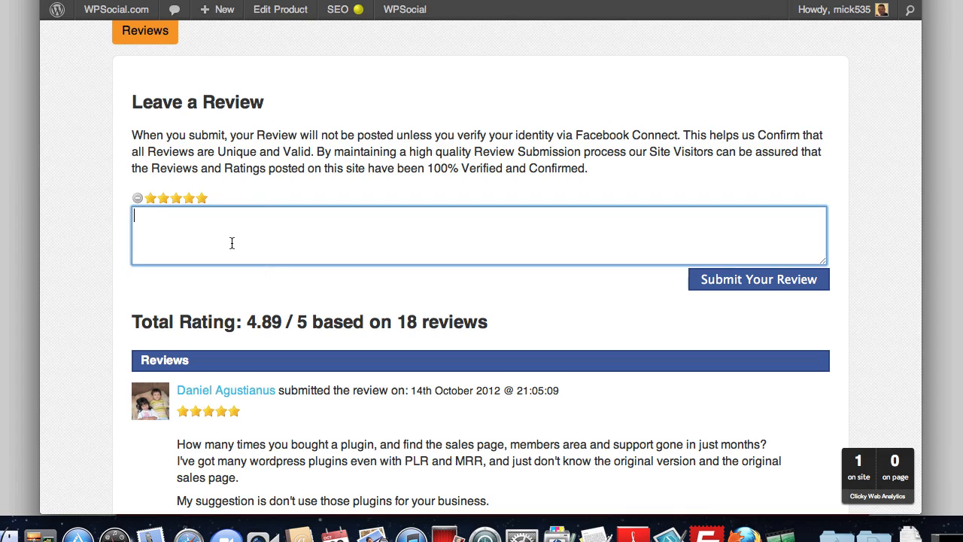
{"action": "type", "text": "Written reb"}
{"action": "key", "text": "BackSpace"}
{"action": "type", "text": "view"}
{"action": "left_click", "coordinate": [734, 283]}
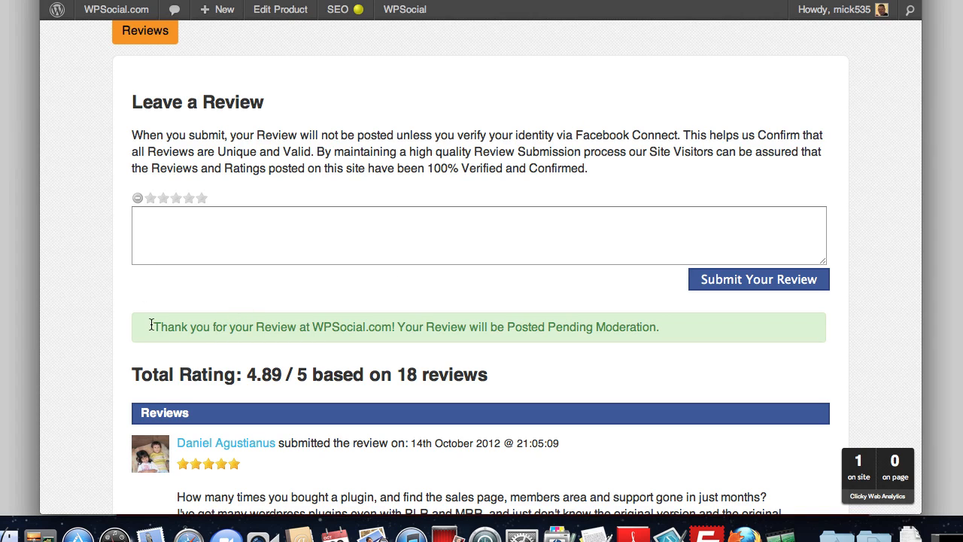
- Highlight the submission message below the review form, then clear the selection
{"action": "left_click_drag", "start_coordinate": [152, 324], "coordinate": [661, 329]}
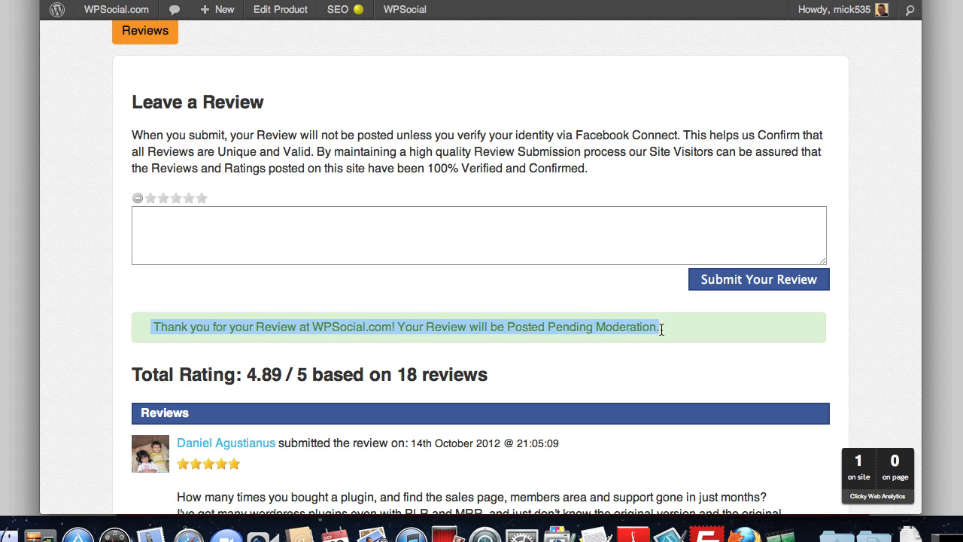
{"action": "left_click", "coordinate": [381, 281]}
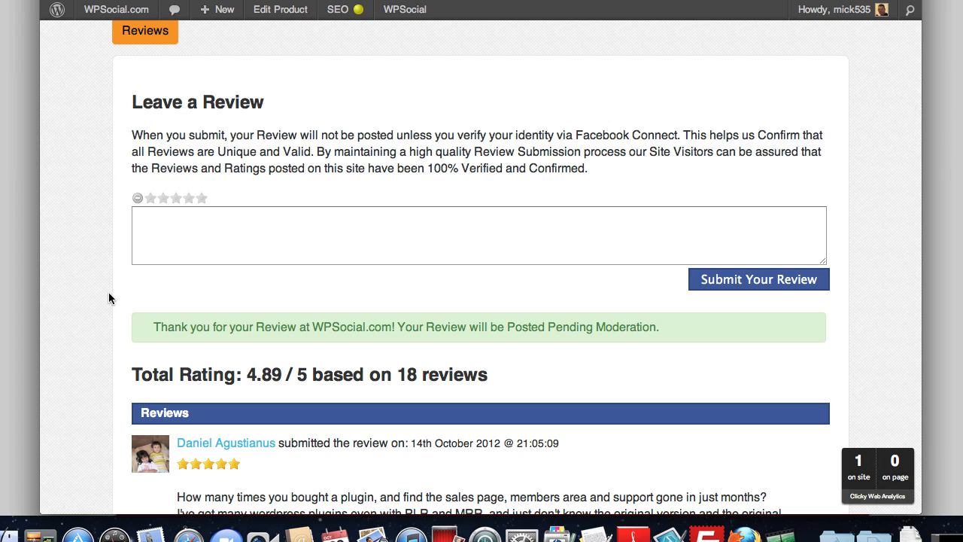
- View the Facebook profile of the first listed review's author and return to the product page
{"action": "scroll", "coordinate": [109, 323], "scroll_direction": "down", "scroll_amount": 5}
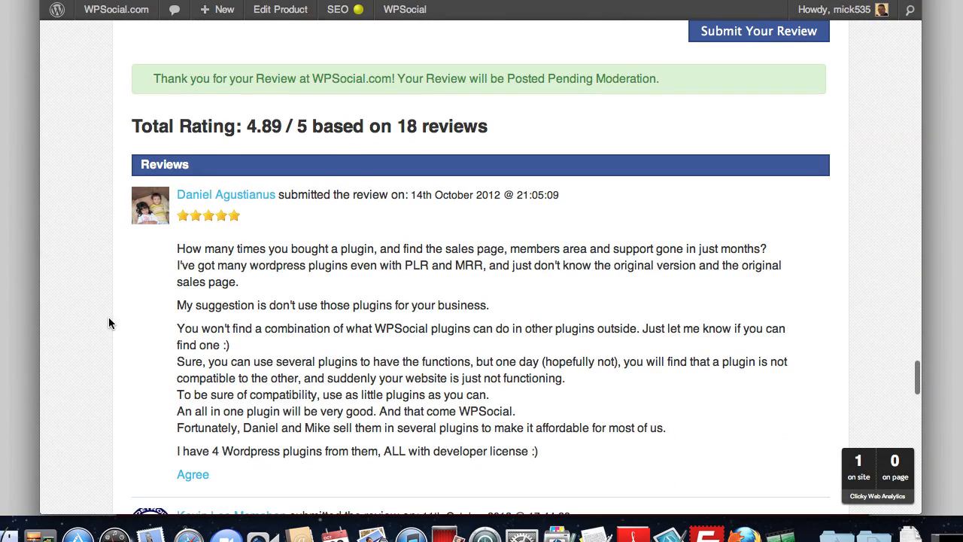
{"action": "left_click", "coordinate": [256, 197]}
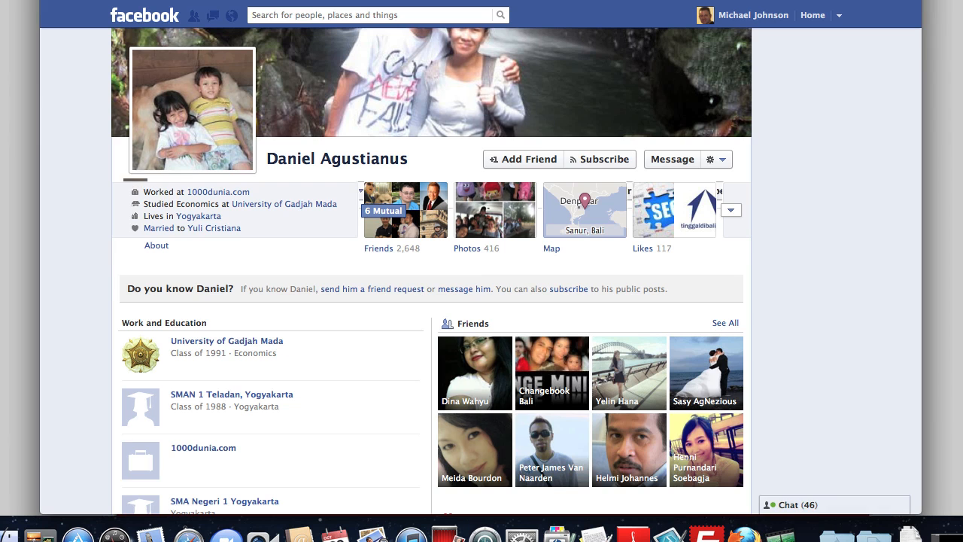
{"action": "left_click", "coordinate": [652, 2]}
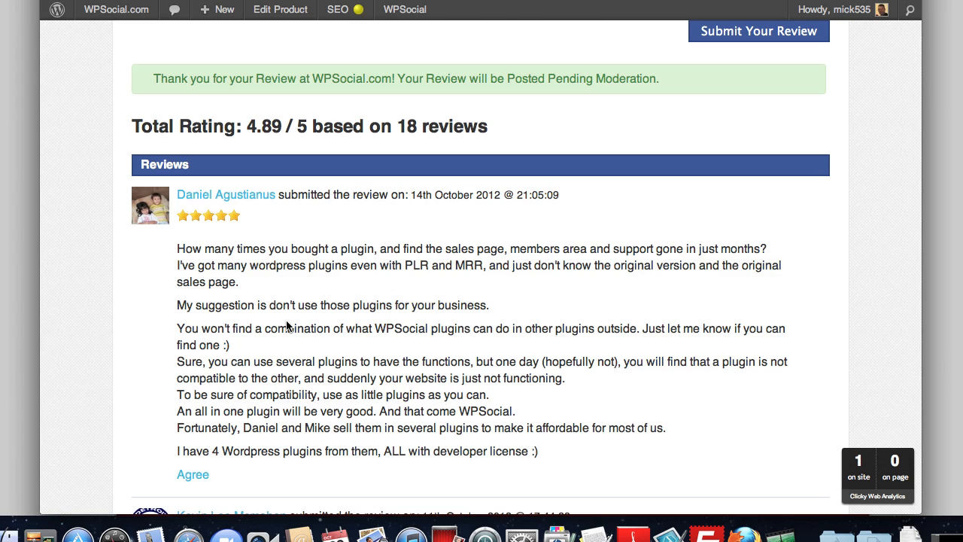
- Examine the review form, the total rating and the first posted reviews on the product page
{"action": "scroll", "coordinate": [286, 325], "scroll_direction": "up", "scroll_amount": 5}
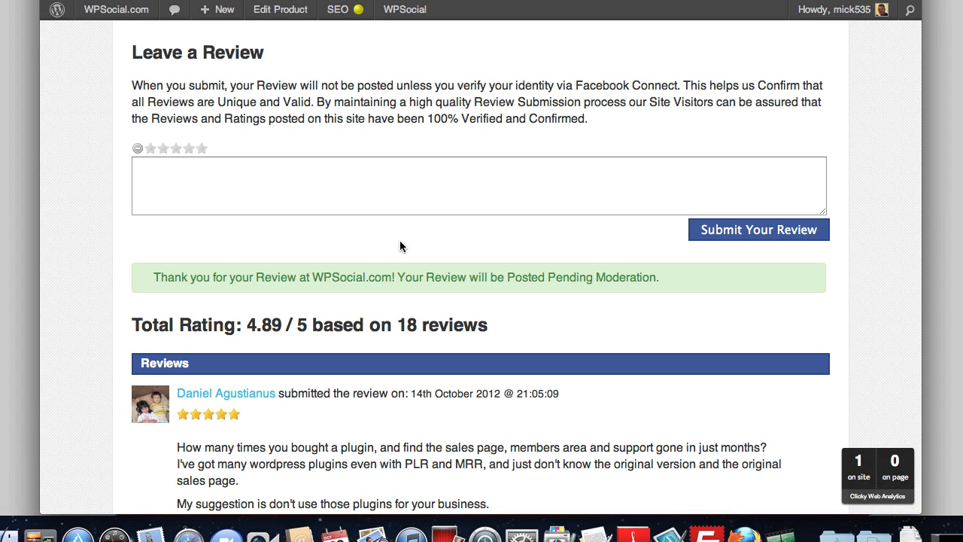
{"action": "scroll", "coordinate": [399, 246], "scroll_direction": "down", "scroll_amount": 1}
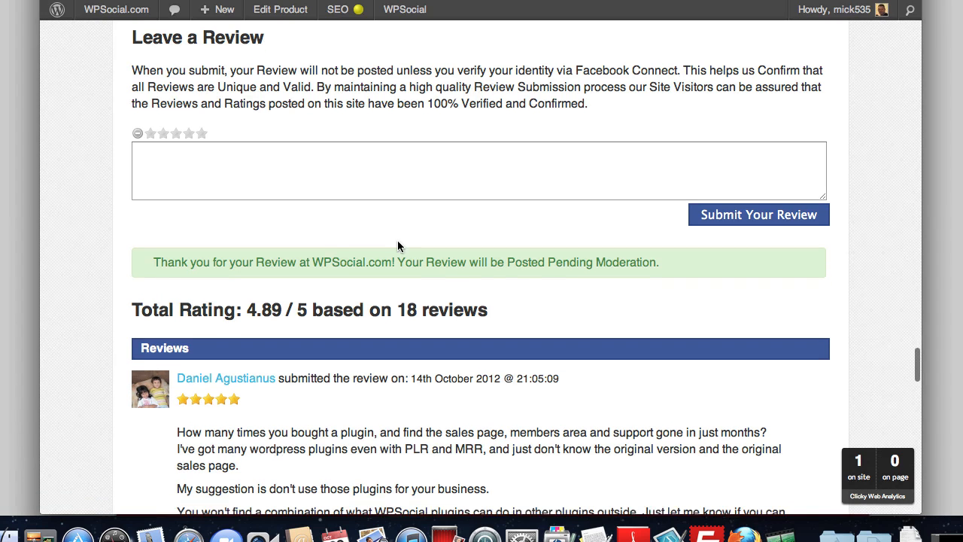
{"action": "scroll", "coordinate": [526, 291], "scroll_direction": "down", "scroll_amount": 2}
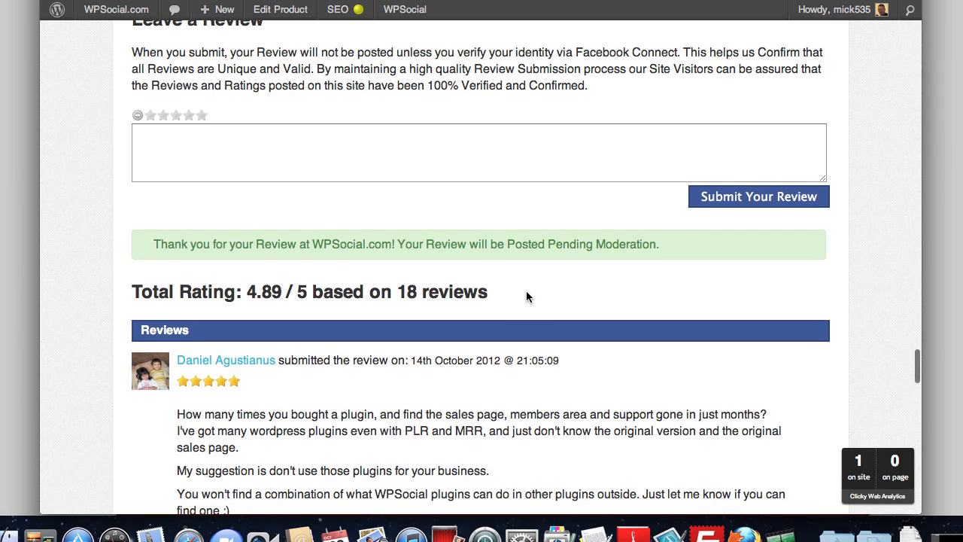
{"action": "scroll", "coordinate": [526, 290], "scroll_direction": "down", "scroll_amount": 5}
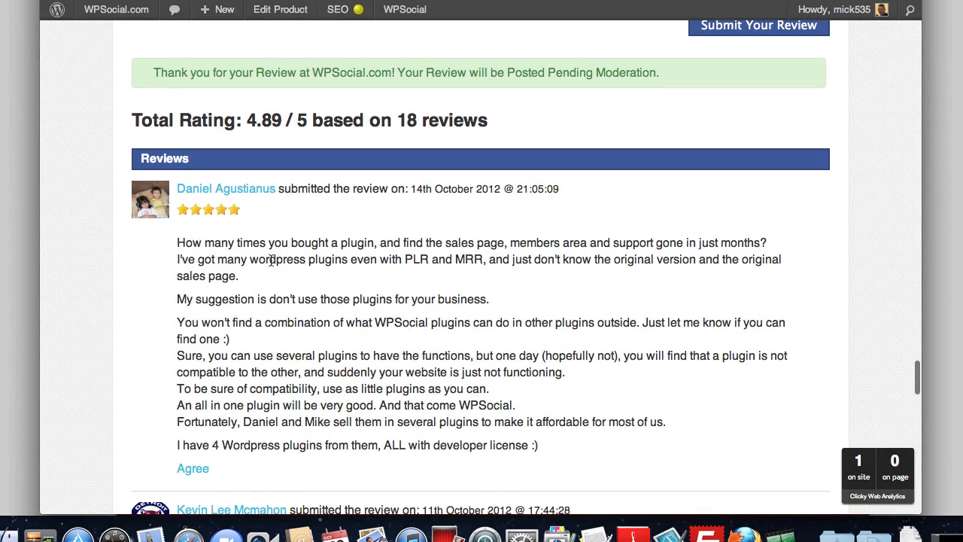
{"action": "scroll", "coordinate": [294, 274], "scroll_direction": "down", "scroll_amount": 1}
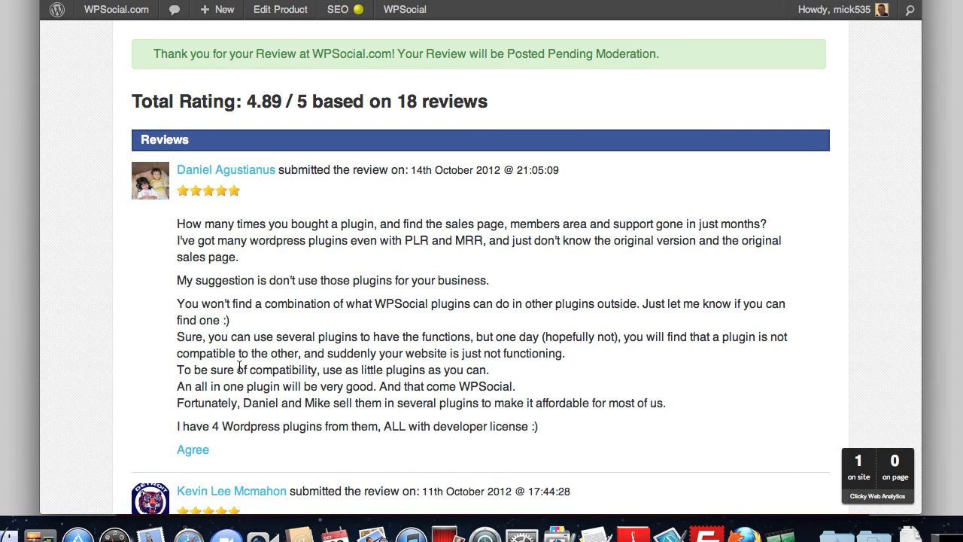
{"action": "scroll", "coordinate": [223, 275], "scroll_direction": "down", "scroll_amount": 1}
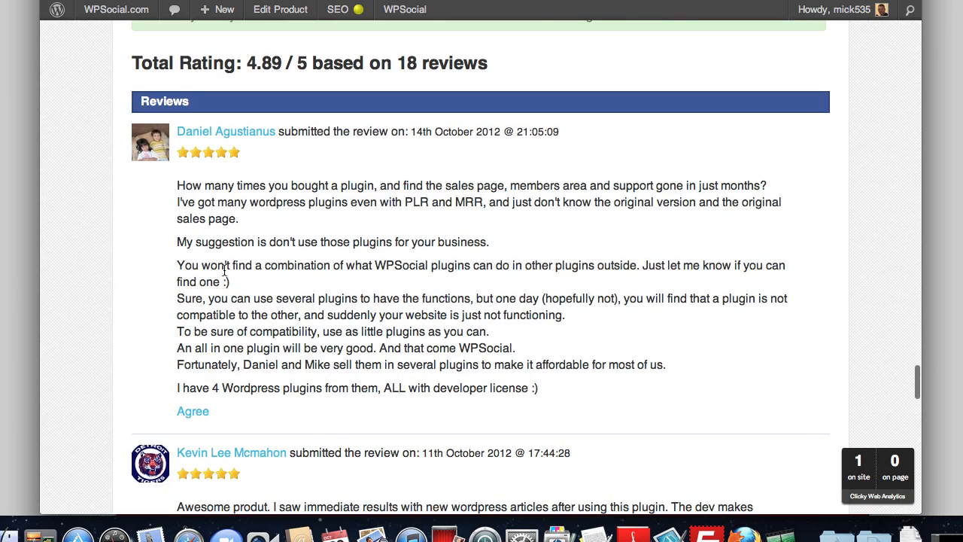
{"action": "scroll", "coordinate": [223, 270], "scroll_direction": "up", "scroll_amount": 3}
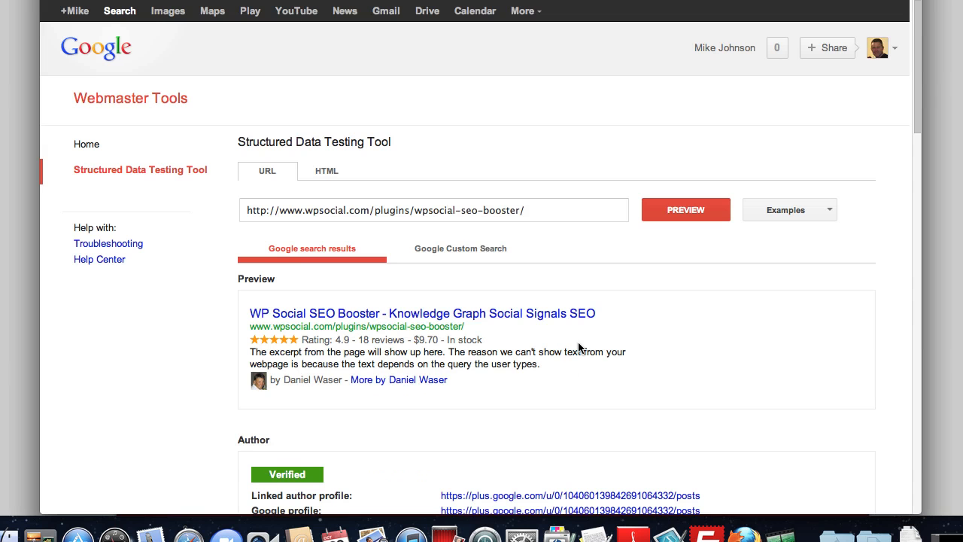
- Examine the search preview, author, publisher and extracted structured data for the SEO Booster page in Google's Structured Data Testing Tool
{"action": "scroll", "coordinate": [579, 346], "scroll_direction": "down", "scroll_amount": 2}
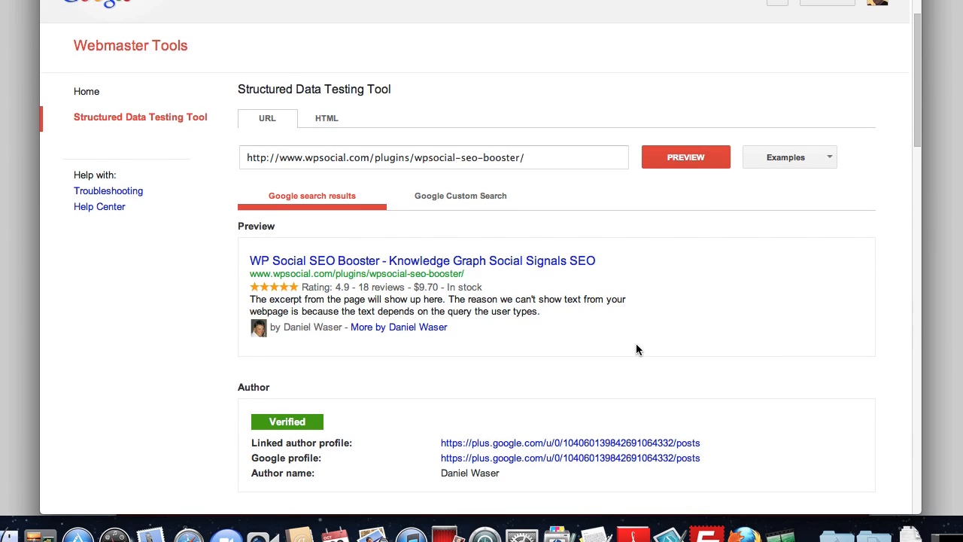
{"action": "scroll", "coordinate": [635, 348], "scroll_direction": "down", "scroll_amount": 1}
{"action": "scroll", "coordinate": [635, 348], "scroll_direction": "down", "scroll_amount": 2}
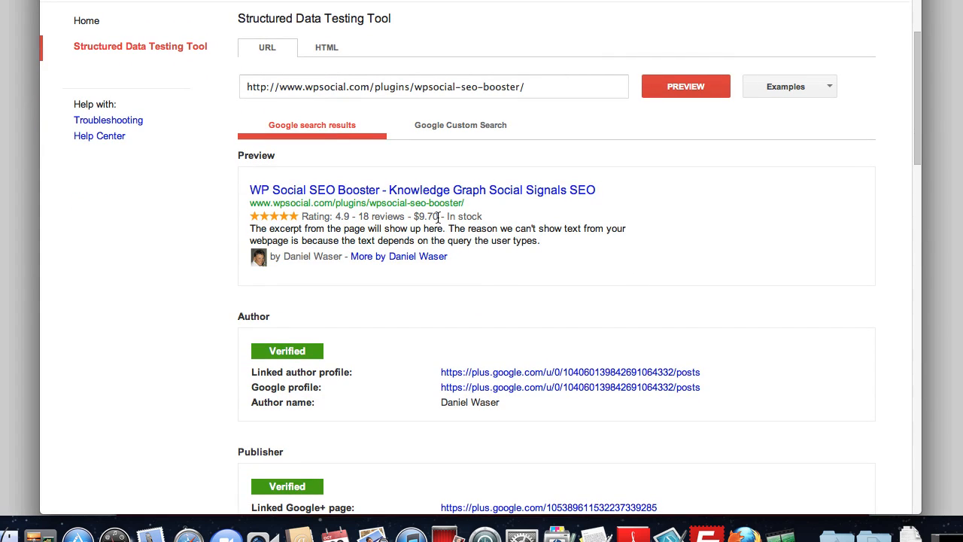
{"action": "scroll", "coordinate": [416, 323], "scroll_direction": "down", "scroll_amount": 1}
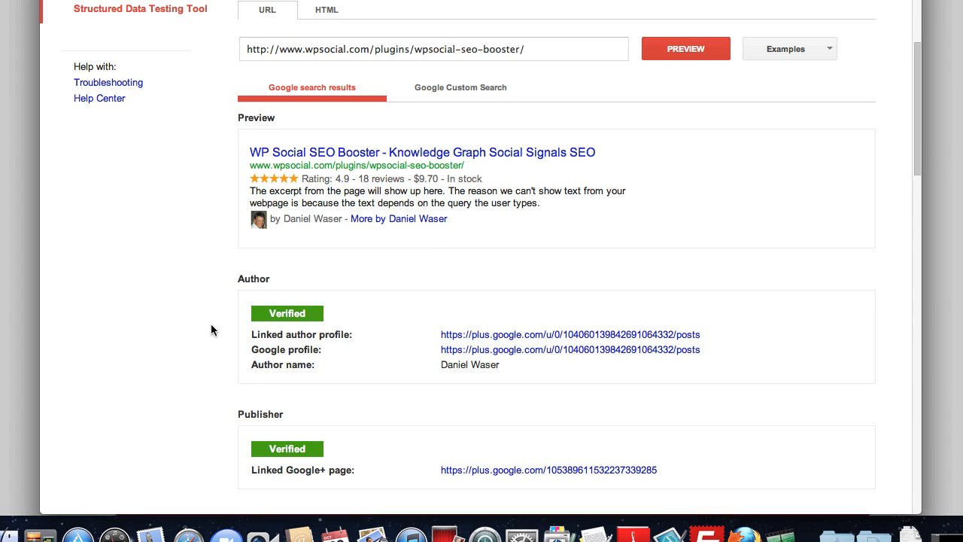
{"action": "scroll", "coordinate": [212, 330], "scroll_direction": "down", "scroll_amount": 1}
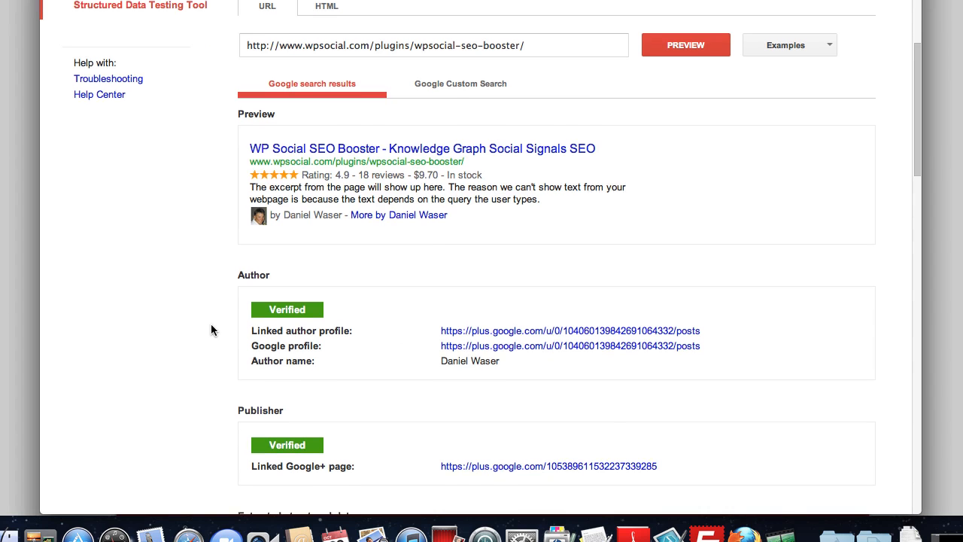
{"action": "scroll", "coordinate": [211, 329], "scroll_direction": "down", "scroll_amount": 6}
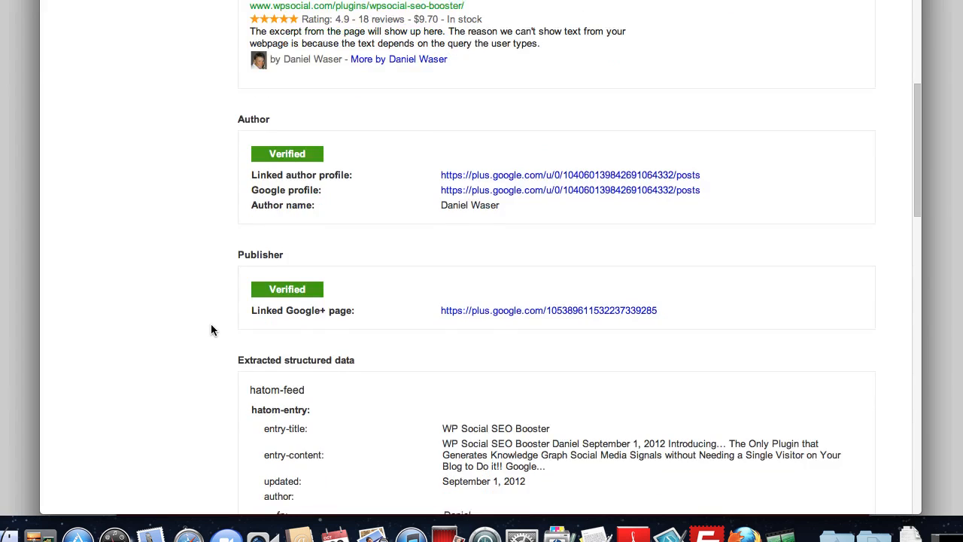
{"action": "scroll", "coordinate": [210, 329], "scroll_direction": "down", "scroll_amount": 8}
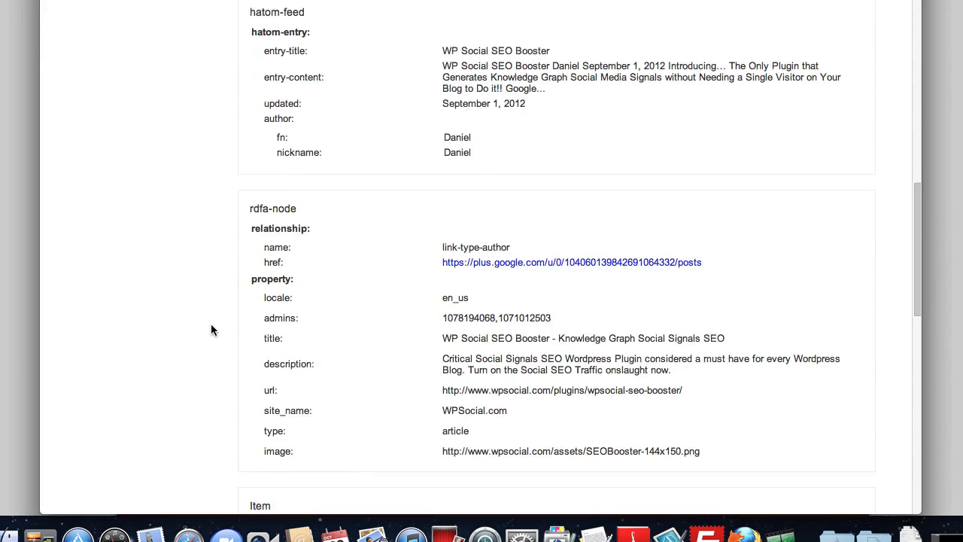
{"action": "scroll", "coordinate": [211, 330], "scroll_direction": "down", "scroll_amount": 9}
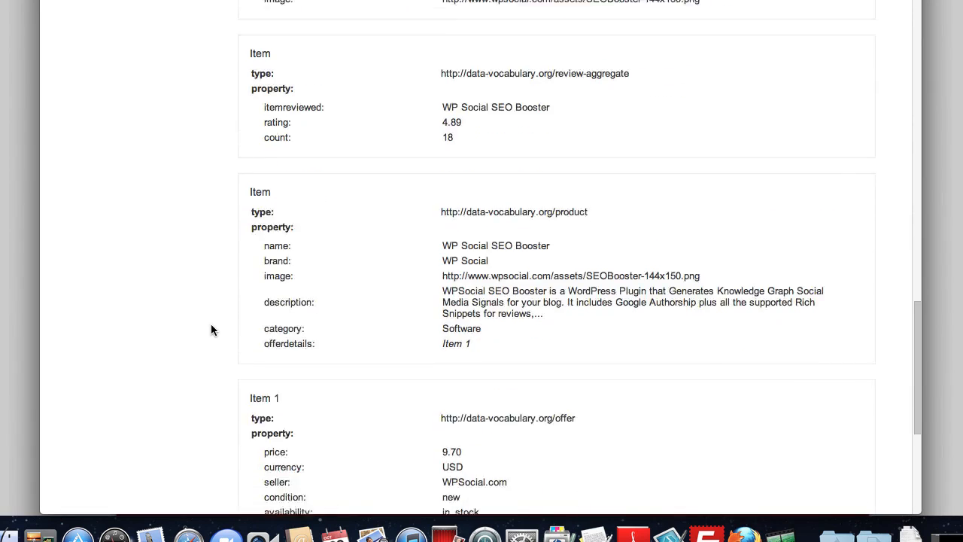
{"action": "scroll", "coordinate": [210, 329], "scroll_direction": "down", "scroll_amount": 2}
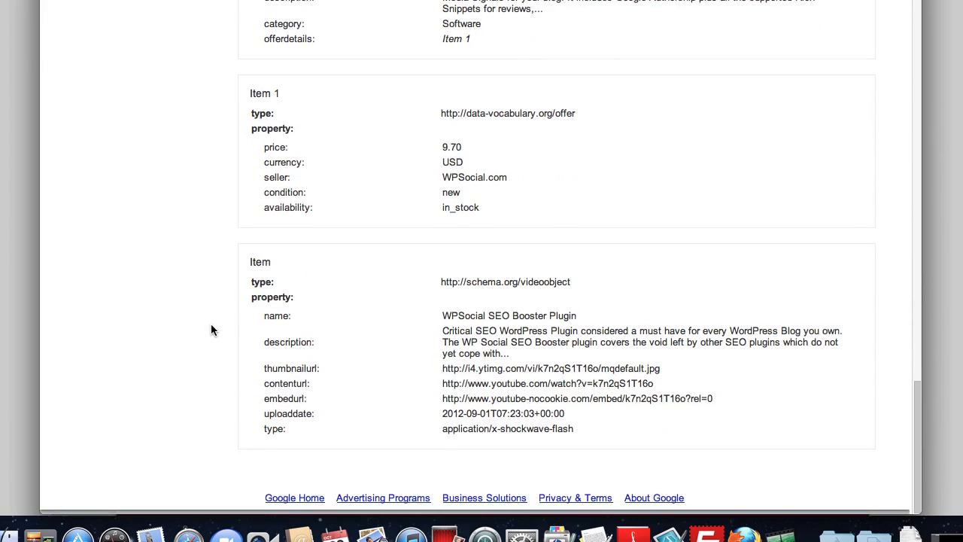
{"action": "scroll", "coordinate": [351, 241], "scroll_direction": "up", "scroll_amount": 15}
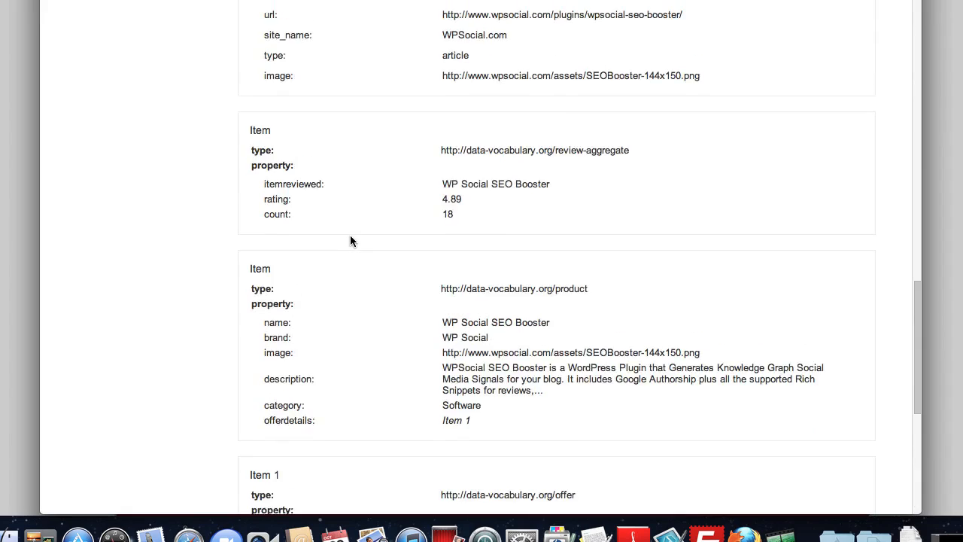
{"action": "scroll", "coordinate": [351, 240], "scroll_direction": "up", "scroll_amount": 15}
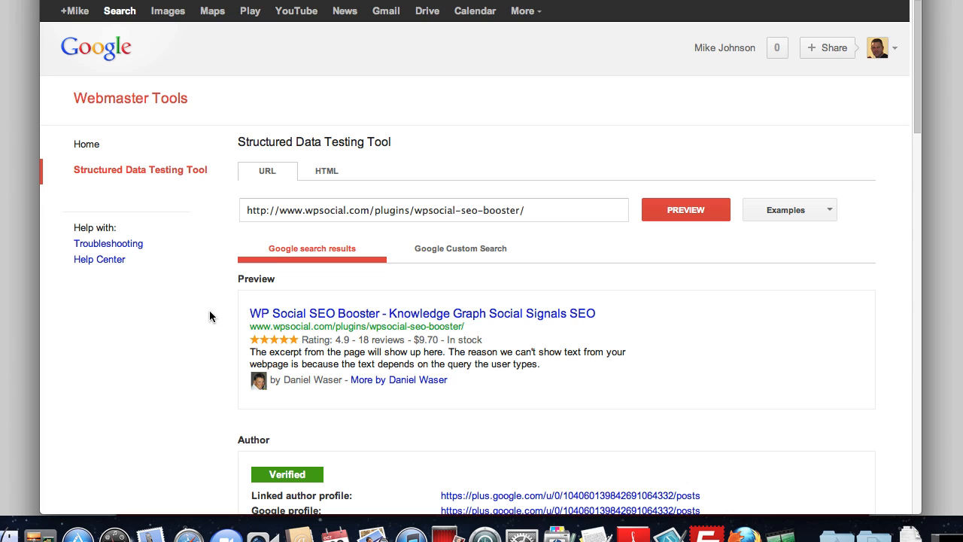
- Switch to the product's edit page and examine the WPSocial FB Review Engine settings from Show Review to Custom Content, including the Color Scheme options
{"action": "left_click", "coordinate": [577, 0]}
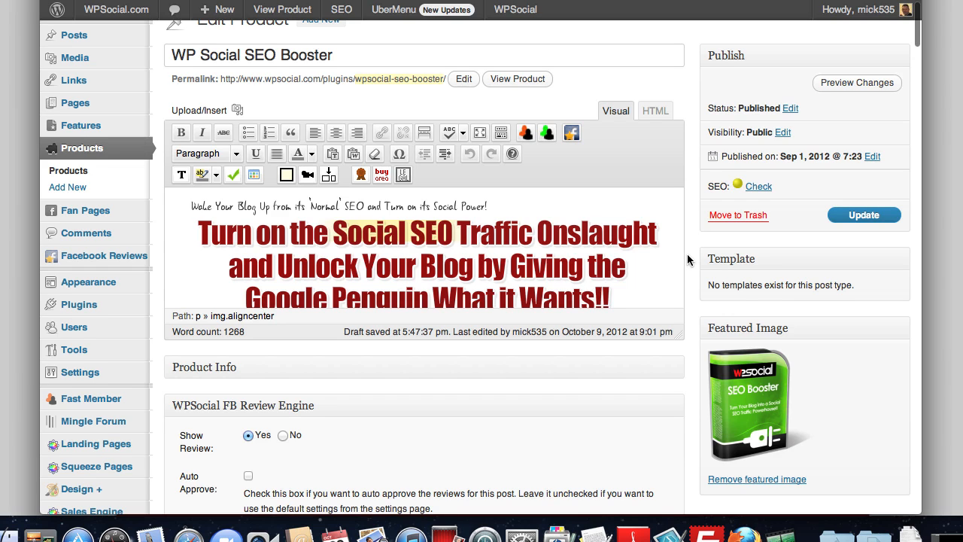
{"action": "scroll", "coordinate": [686, 259], "scroll_direction": "down", "scroll_amount": 1}
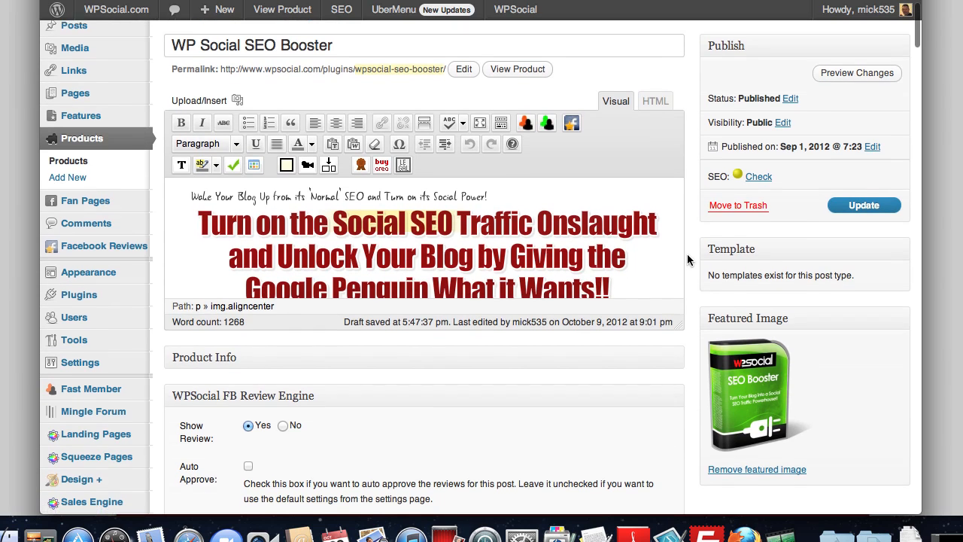
{"action": "scroll", "coordinate": [686, 259], "scroll_direction": "down", "scroll_amount": 5}
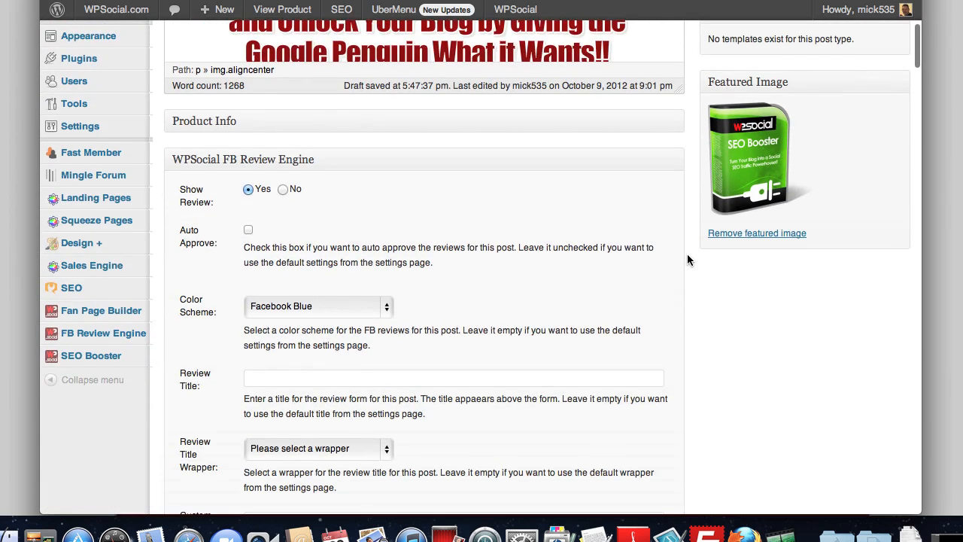
{"action": "scroll", "coordinate": [687, 259], "scroll_direction": "down", "scroll_amount": 3}
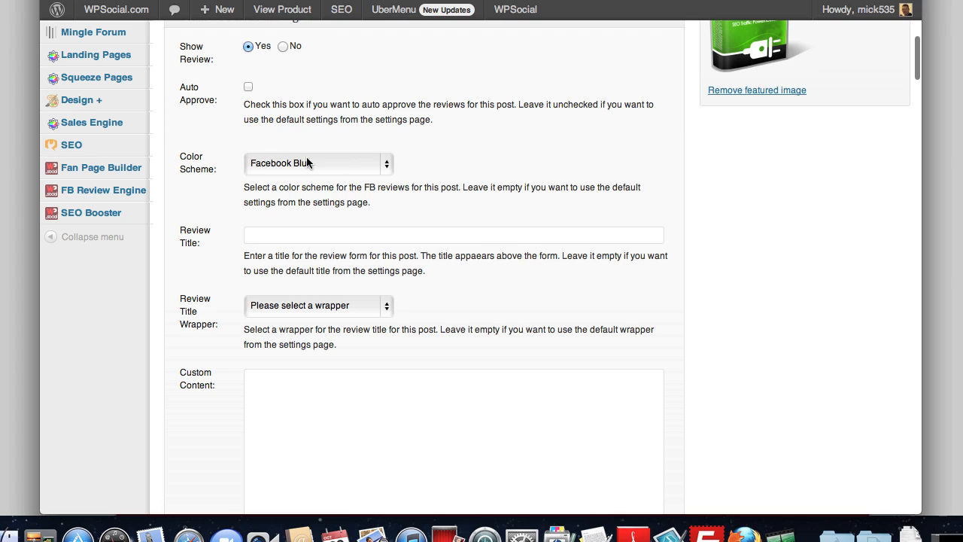
{"action": "left_click", "coordinate": [388, 166]}
{"action": "left_click", "coordinate": [388, 163]}
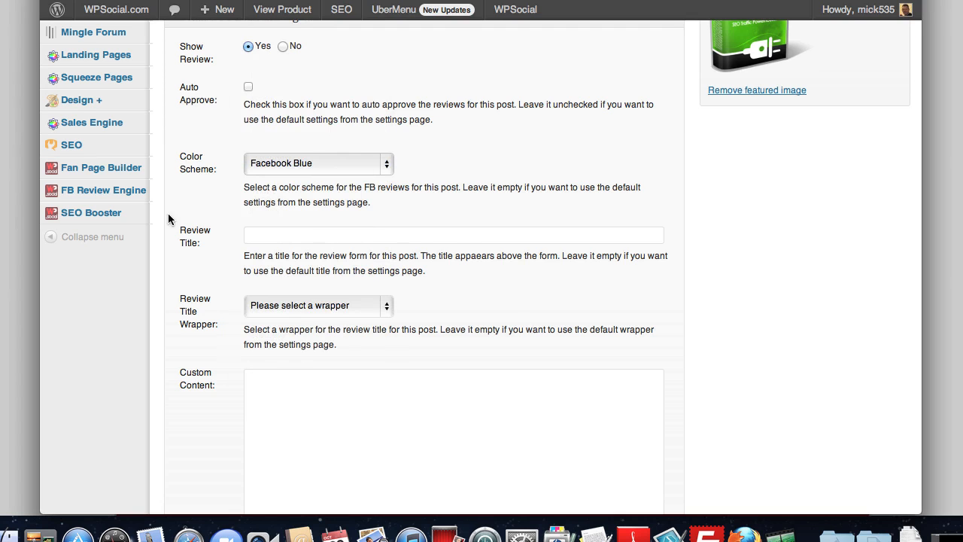
{"action": "scroll", "coordinate": [225, 316], "scroll_direction": "down", "scroll_amount": 3}
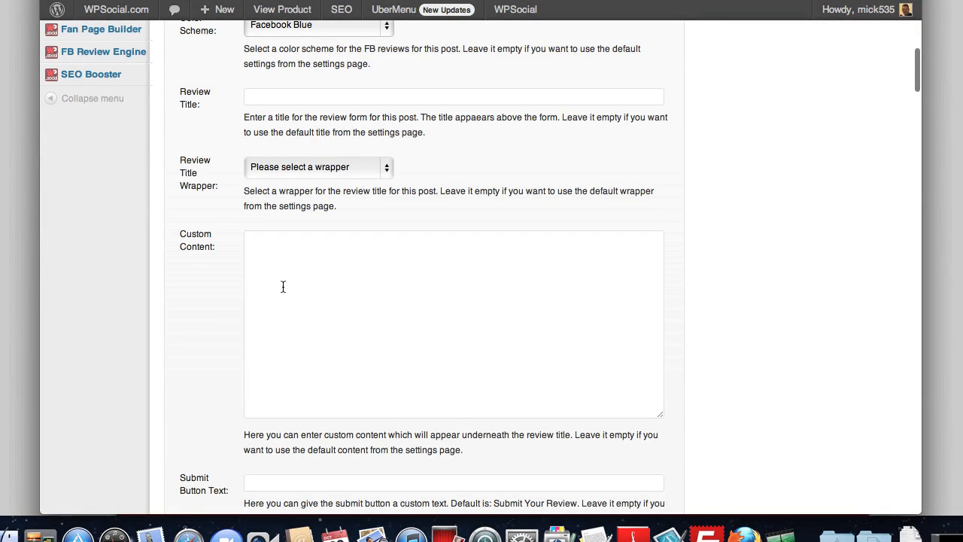
{"action": "scroll", "coordinate": [206, 333], "scroll_direction": "down", "scroll_amount": 1}
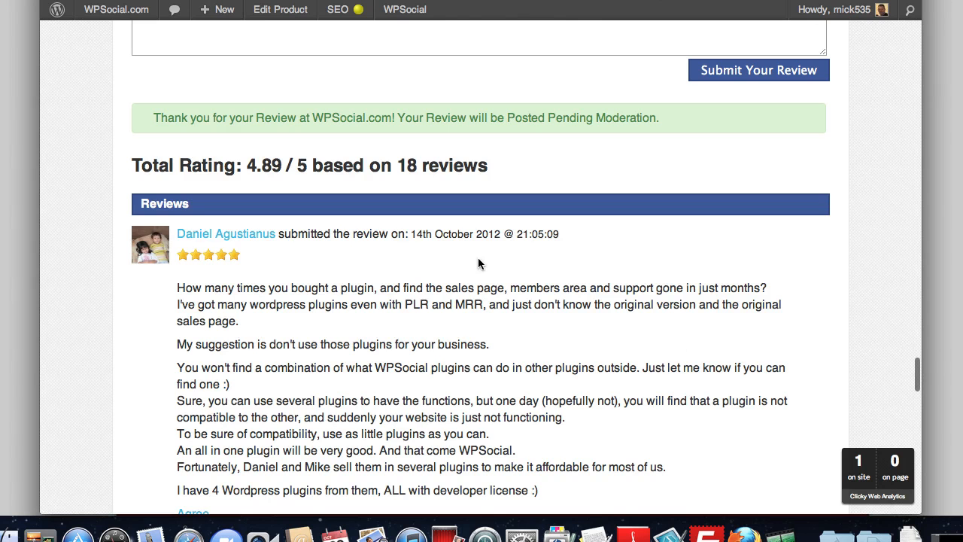
- Highlight the thank-you message under the review form on the live product page, then clear the selection
{"action": "scroll", "coordinate": [477, 257], "scroll_direction": "up", "scroll_amount": 2}
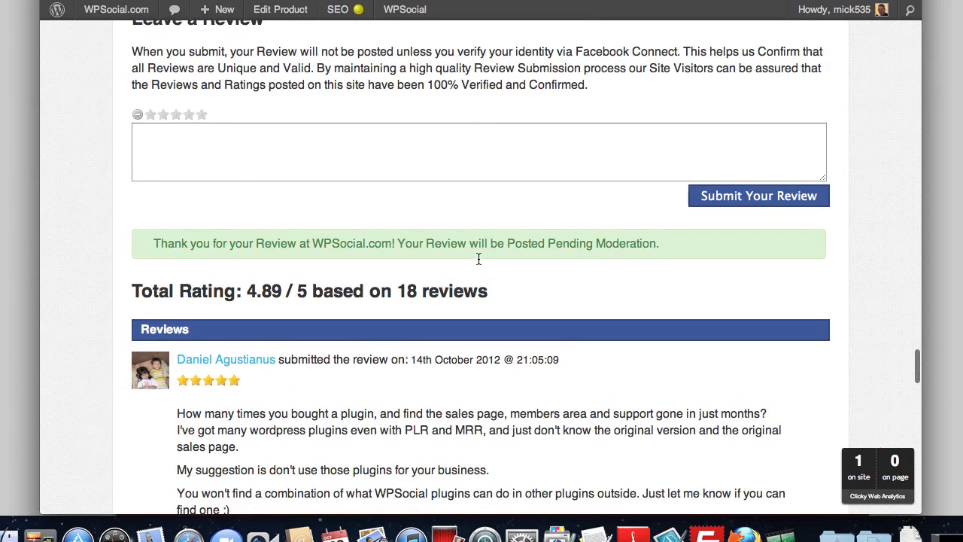
{"action": "scroll", "coordinate": [408, 159], "scroll_direction": "up", "scroll_amount": 1}
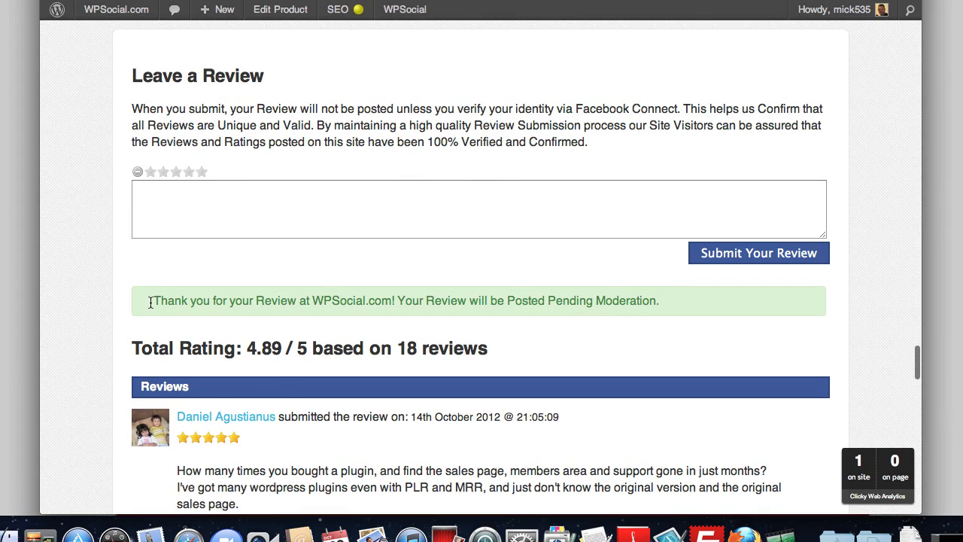
{"action": "left_click_drag", "start_coordinate": [151, 300], "coordinate": [660, 300]}
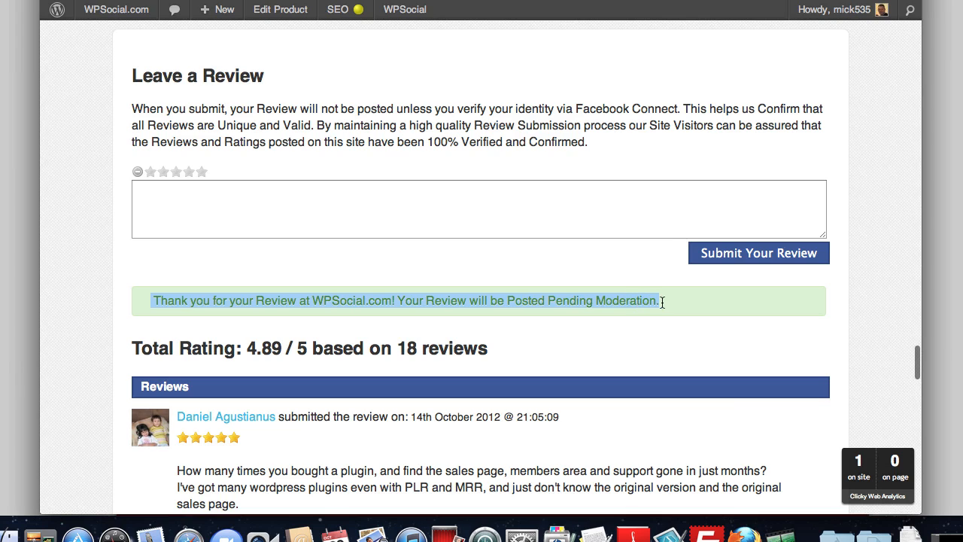
{"action": "left_click", "coordinate": [325, 256]}
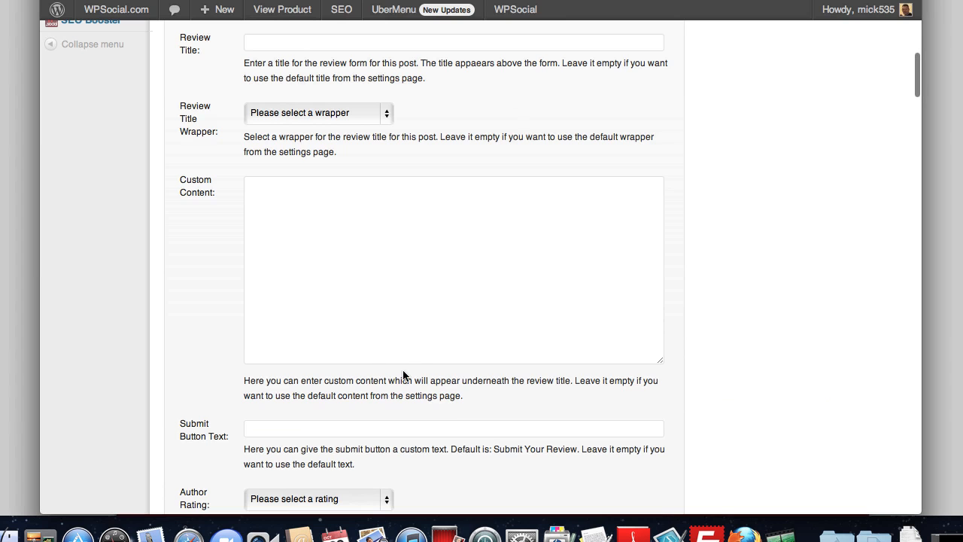
- Examine the product's review settings for submit button text, author rating, total rating, reviews subtitle and wall message
{"action": "scroll", "coordinate": [400, 372], "scroll_direction": "down", "scroll_amount": 3}
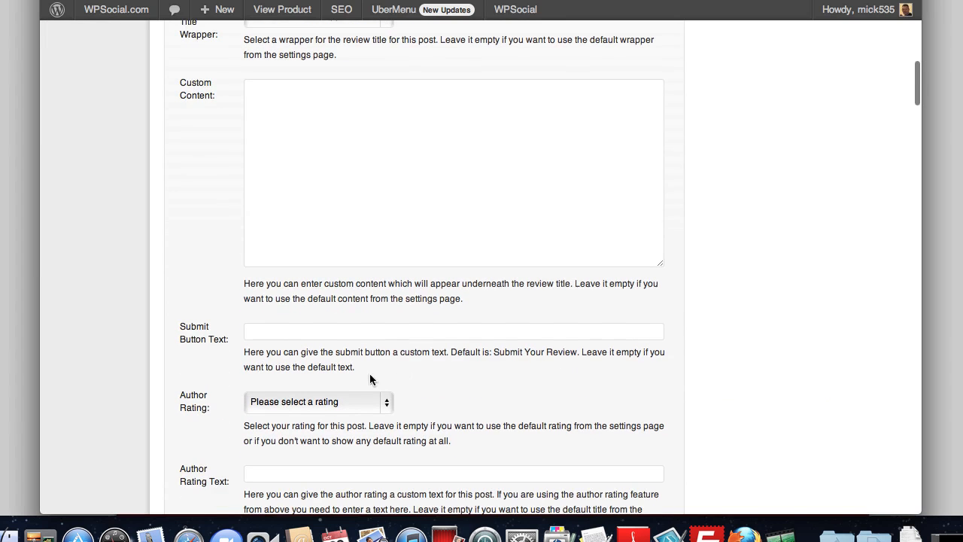
{"action": "scroll", "coordinate": [210, 418], "scroll_direction": "down", "scroll_amount": 3}
{"action": "scroll", "coordinate": [211, 417], "scroll_direction": "down", "scroll_amount": 2}
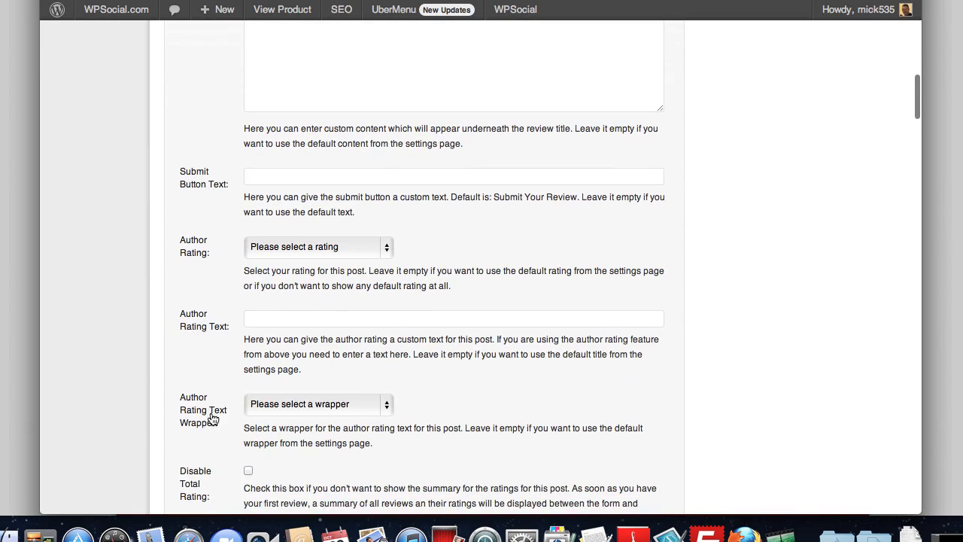
{"action": "scroll", "coordinate": [213, 419], "scroll_direction": "down", "scroll_amount": 1}
{"action": "scroll", "coordinate": [214, 318], "scroll_direction": "down", "scroll_amount": 5}
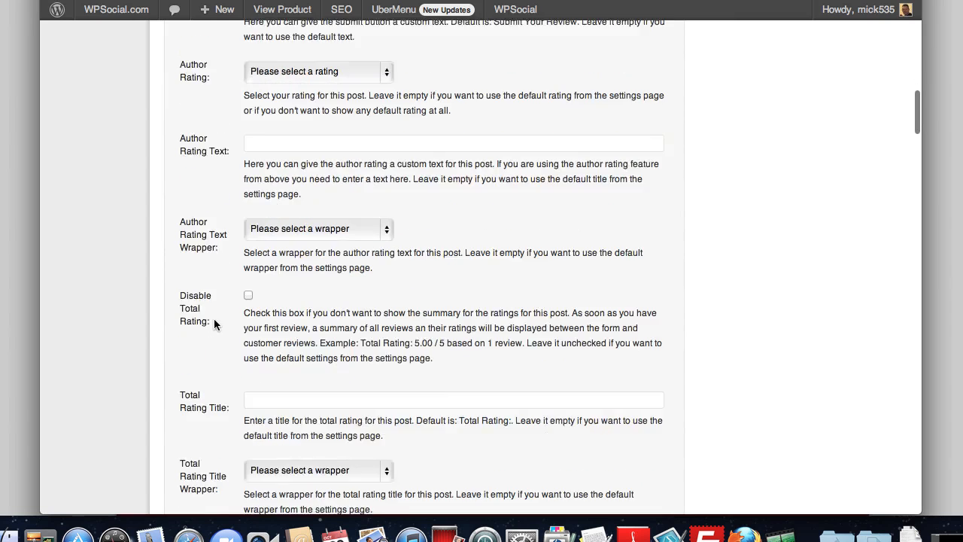
{"action": "scroll", "coordinate": [216, 325], "scroll_direction": "down", "scroll_amount": 4}
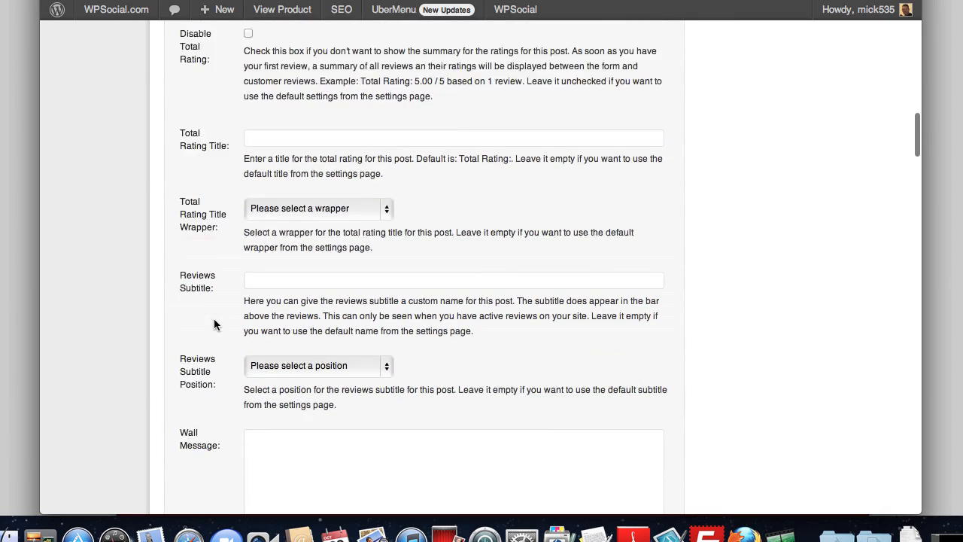
{"action": "scroll", "coordinate": [215, 322], "scroll_direction": "down", "scroll_amount": 3}
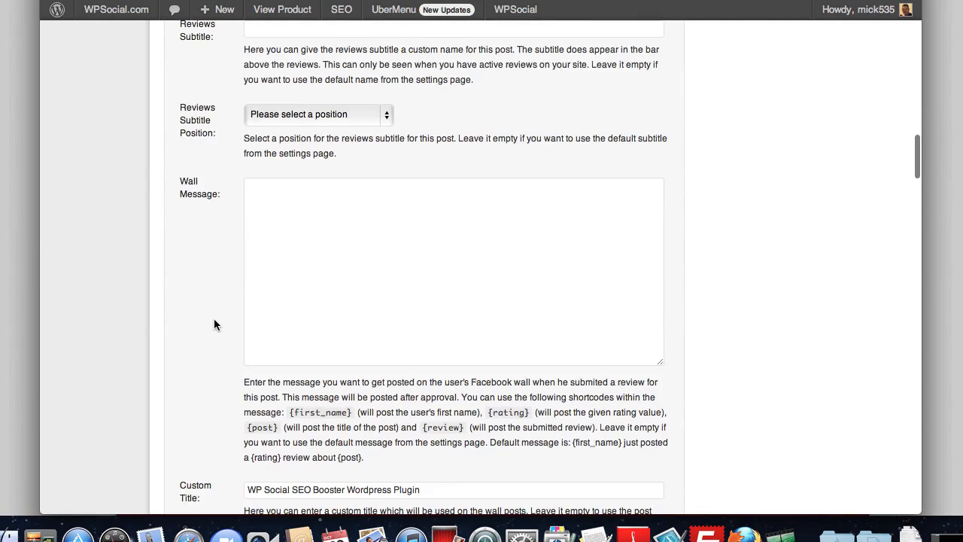
- Place the cursor in the empty Wall Message field and highlight the {first_name} and {rating} shortcodes in its description
{"action": "left_click", "coordinate": [295, 211]}
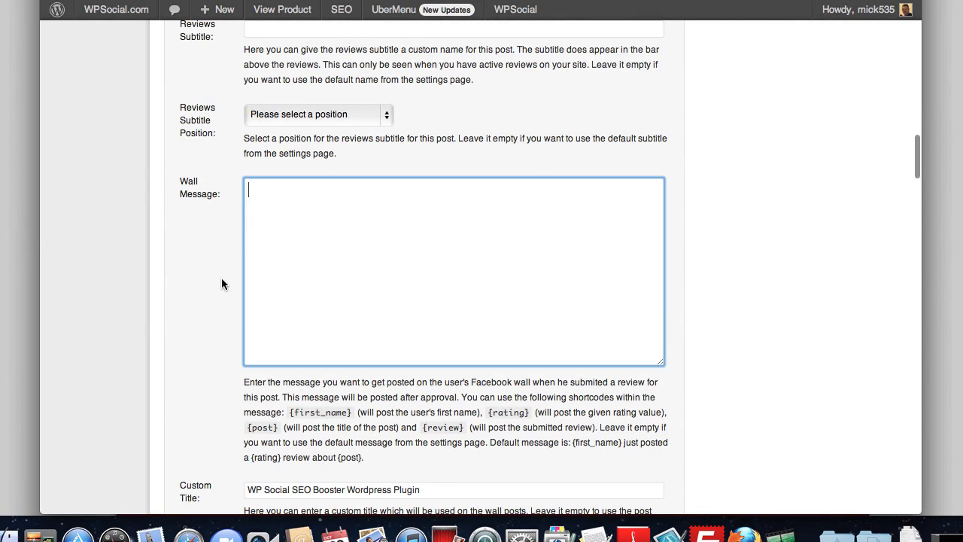
{"action": "scroll", "coordinate": [342, 245], "scroll_direction": "down", "scroll_amount": 1}
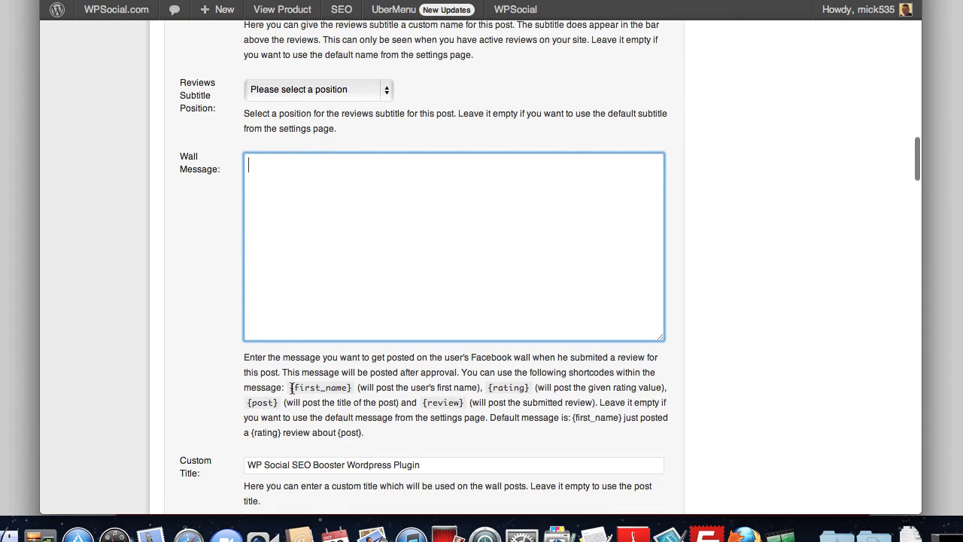
{"action": "left_click_drag", "start_coordinate": [291, 385], "coordinate": [350, 390]}
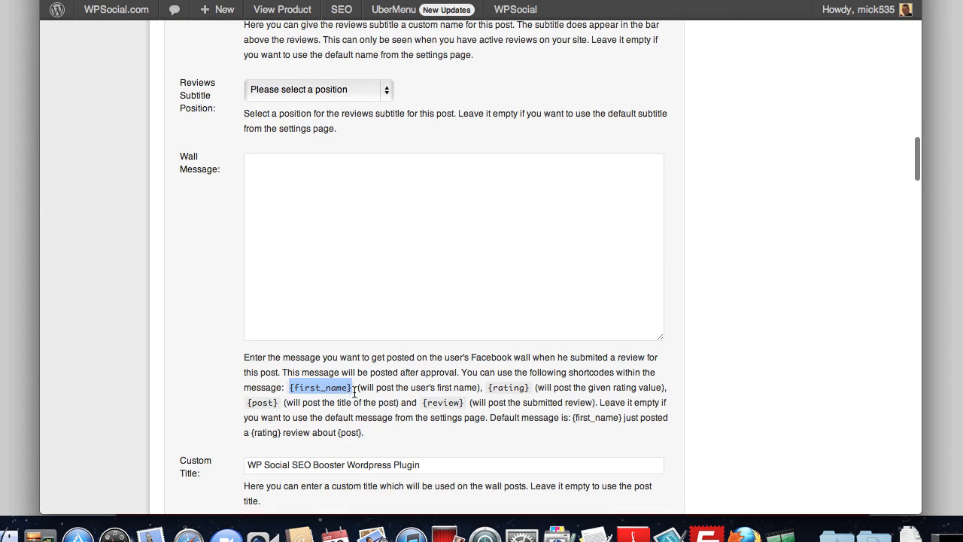
{"action": "left_click_drag", "start_coordinate": [423, 402], "coordinate": [532, 387]}
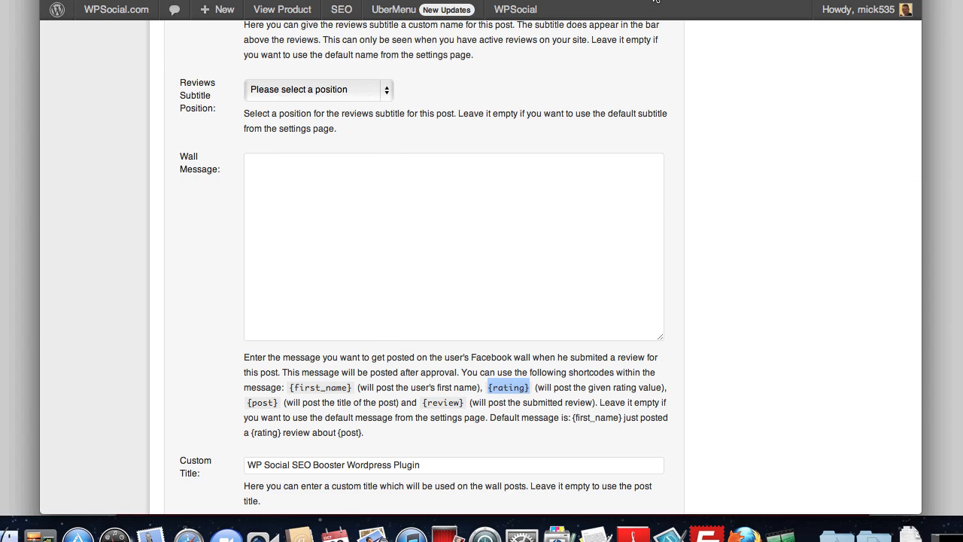
- Switch to the live product page, place the cursor in the review text box, and examine the form and first posted review
{"action": "key", "text": "ctrl+Tab"}
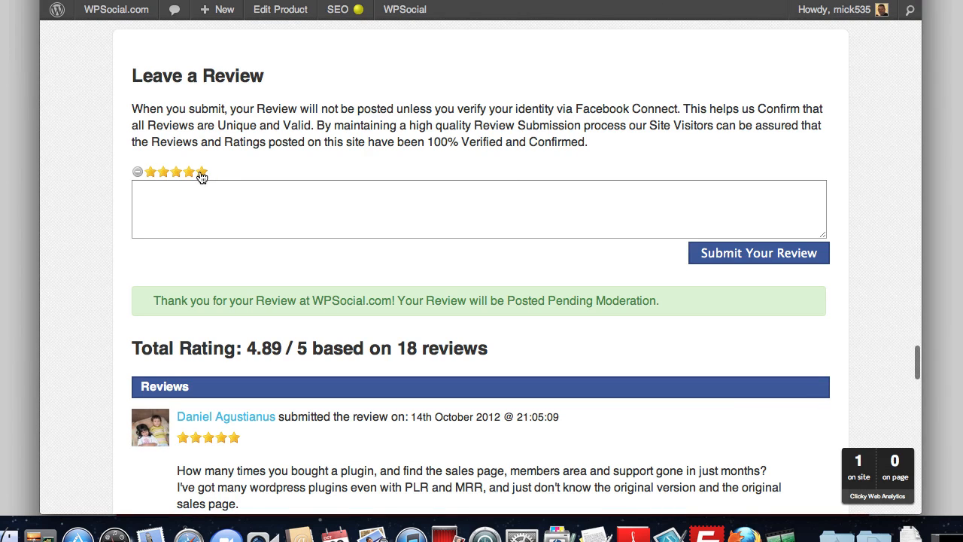
{"action": "left_click", "coordinate": [252, 198]}
{"action": "scroll", "coordinate": [297, 461], "scroll_direction": "down", "scroll_amount": 5}
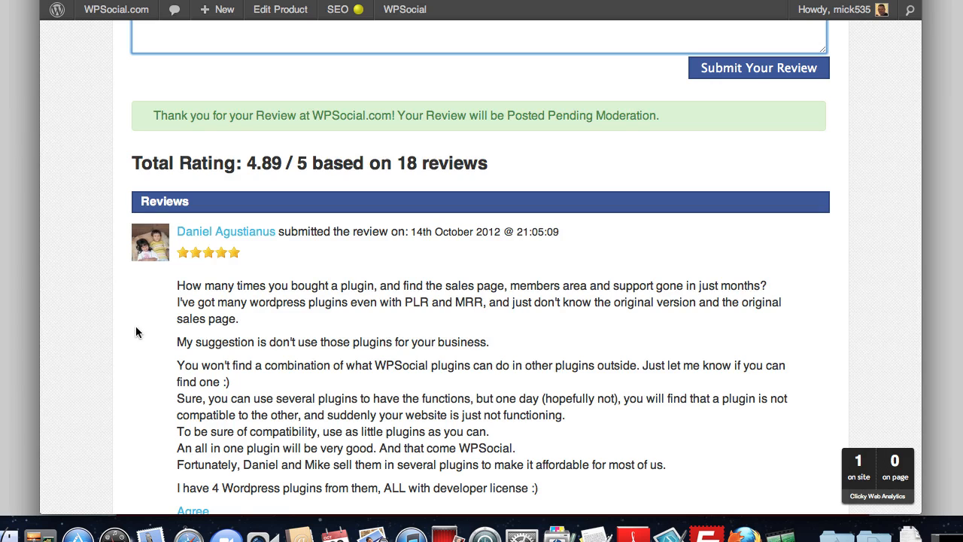
{"action": "scroll", "coordinate": [128, 331], "scroll_direction": "up", "scroll_amount": 2}
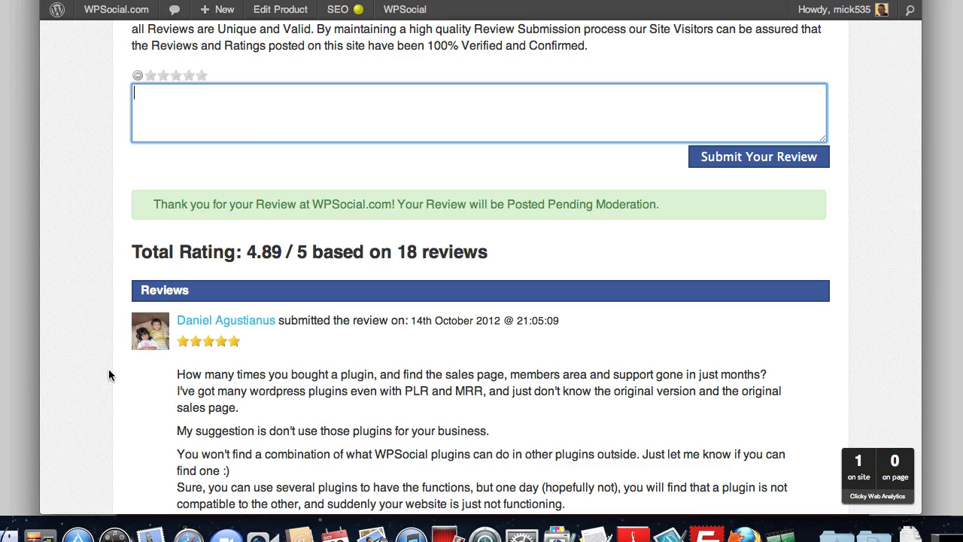
{"action": "scroll", "coordinate": [108, 326], "scroll_direction": "up", "scroll_amount": 2}
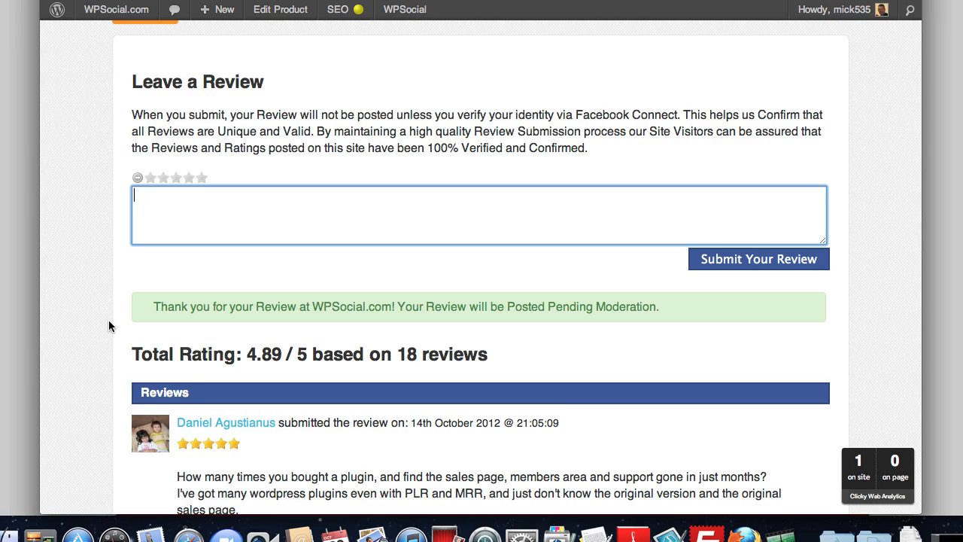
{"action": "scroll", "coordinate": [109, 319], "scroll_direction": "up", "scroll_amount": 1}
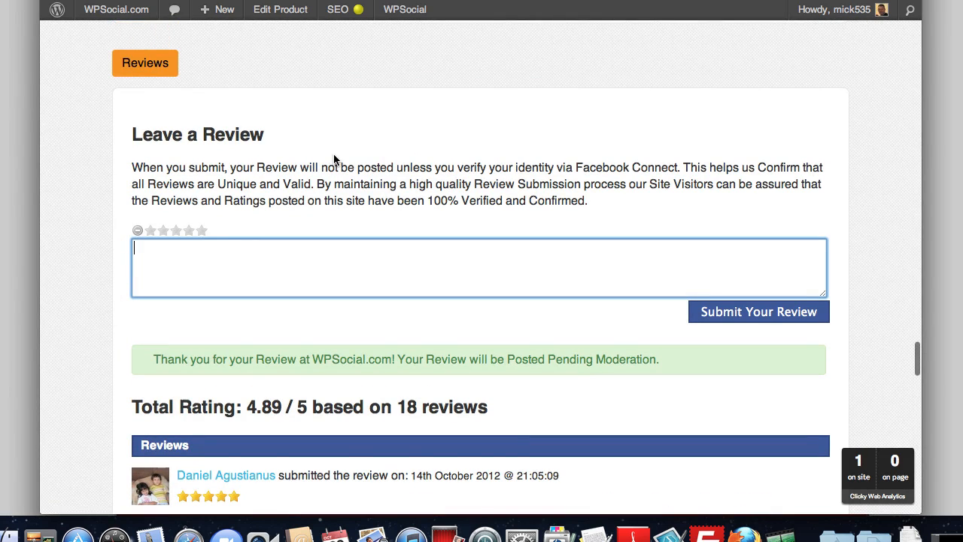
- Return to the product's edit page and examine the custom title, link, caption, content, image and agree feature settings for wall posts
{"action": "left_click", "coordinate": [421, 1]}
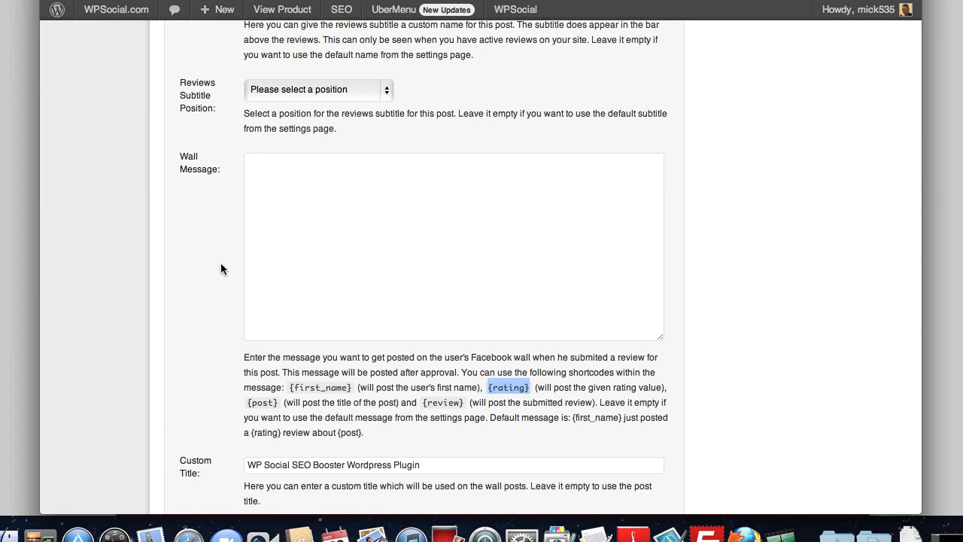
{"action": "scroll", "coordinate": [221, 269], "scroll_direction": "down", "scroll_amount": 7}
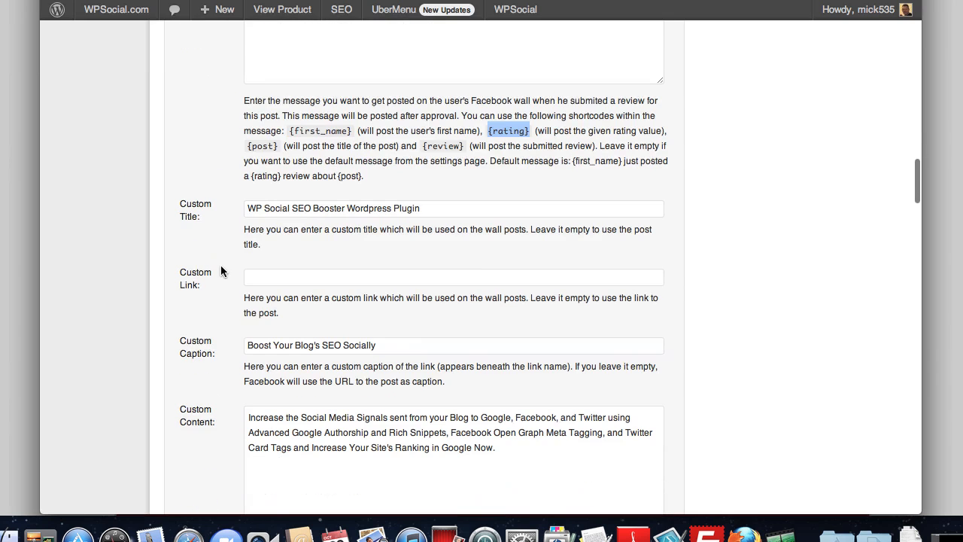
{"action": "scroll", "coordinate": [189, 358], "scroll_direction": "down", "scroll_amount": 3}
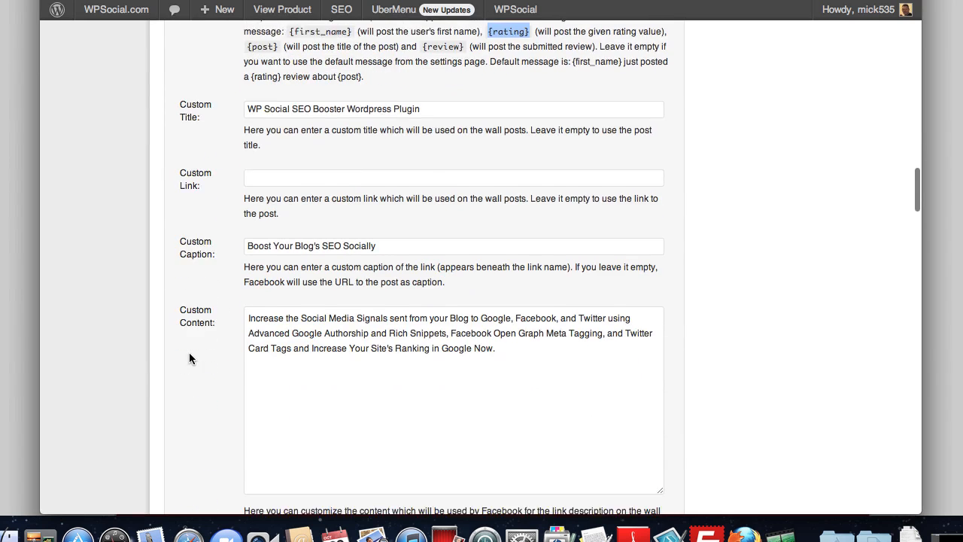
{"action": "scroll", "coordinate": [188, 358], "scroll_direction": "down", "scroll_amount": 10}
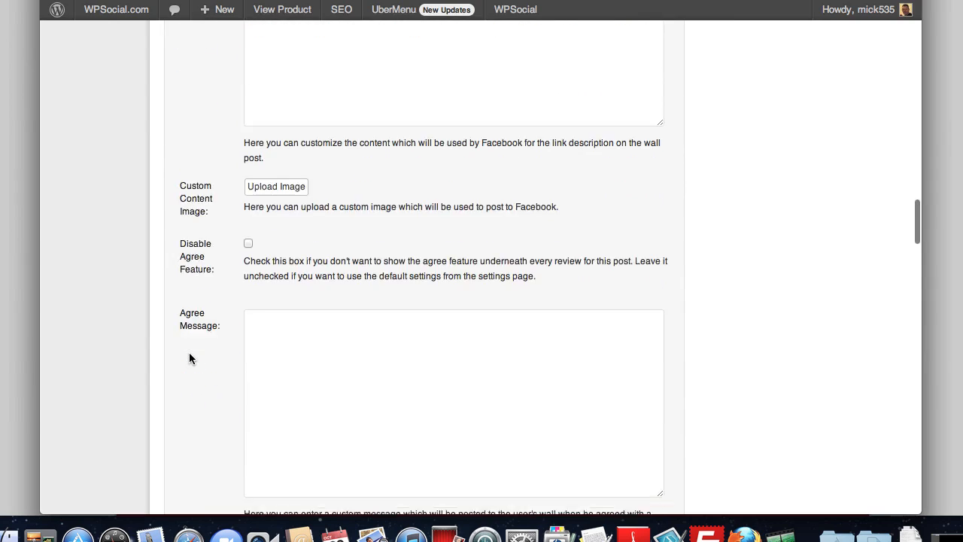
{"action": "scroll", "coordinate": [189, 358], "scroll_direction": "down", "scroll_amount": 4}
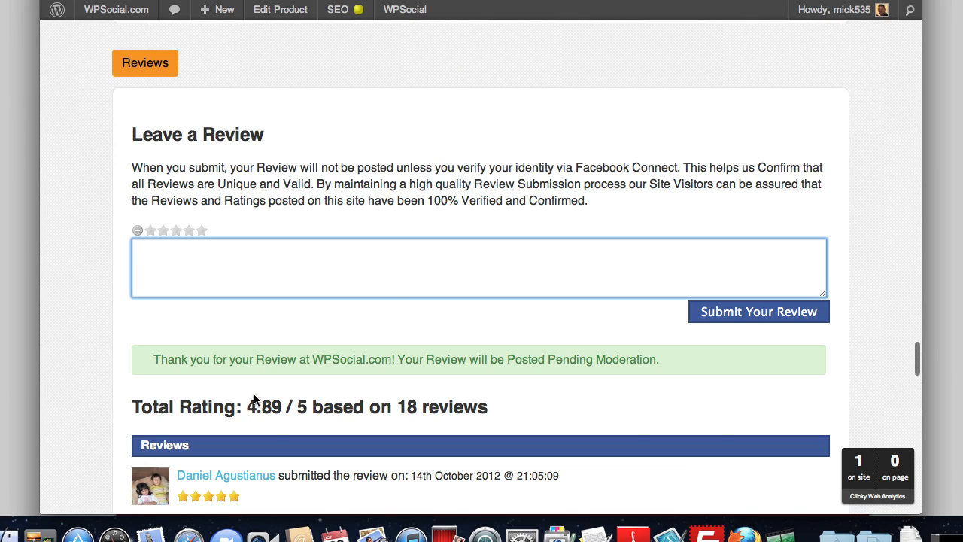
- View the Agree links beneath the posted reviews on the live product page, then return to the product's edit page
{"action": "scroll", "coordinate": [252, 400], "scroll_direction": "down", "scroll_amount": 8}
{"action": "scroll", "coordinate": [255, 396], "scroll_direction": "down", "scroll_amount": 3}
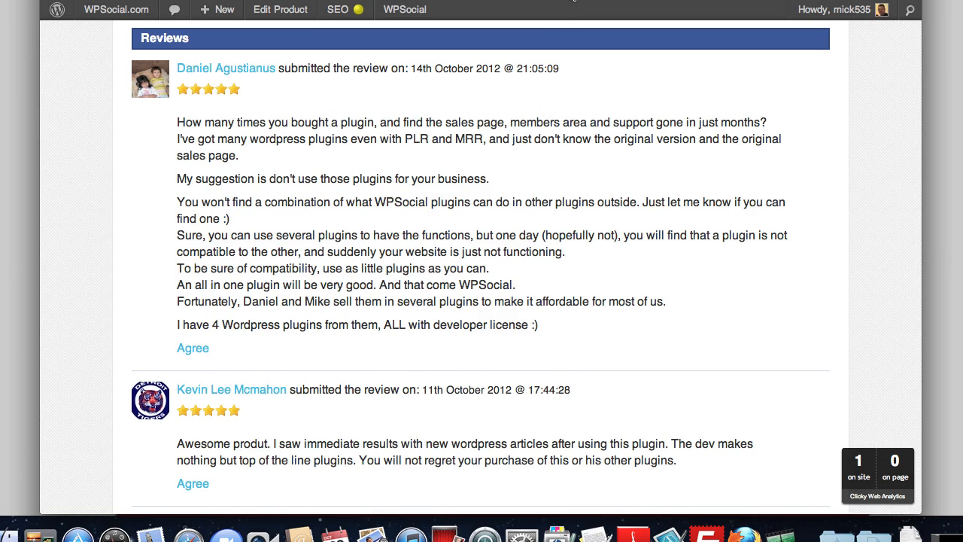
{"action": "left_click", "coordinate": [574, 1]}
- Examine the Agree Message, Error Message and Success Message Positive settings of the product
{"action": "scroll", "coordinate": [195, 342], "scroll_direction": "down", "scroll_amount": 1}
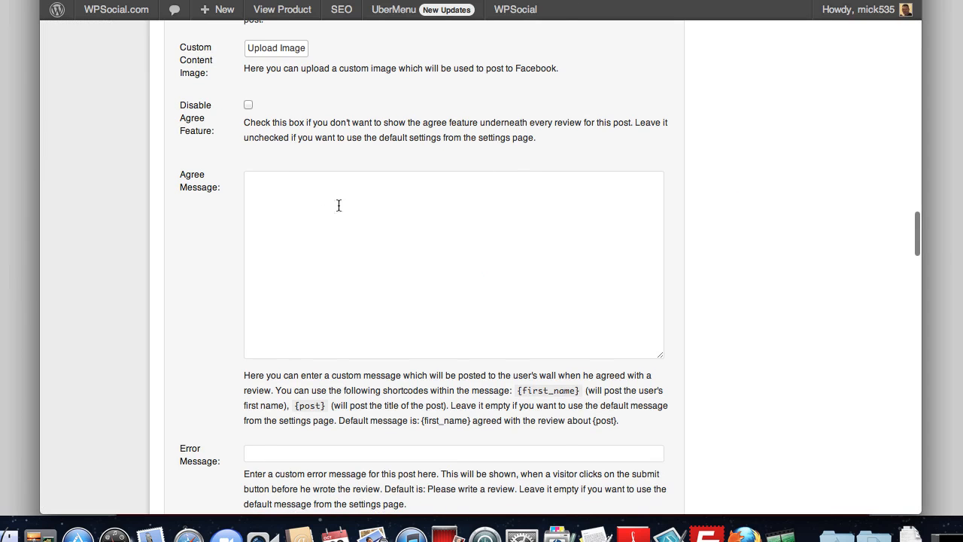
{"action": "scroll", "coordinate": [227, 312], "scroll_direction": "down", "scroll_amount": 5}
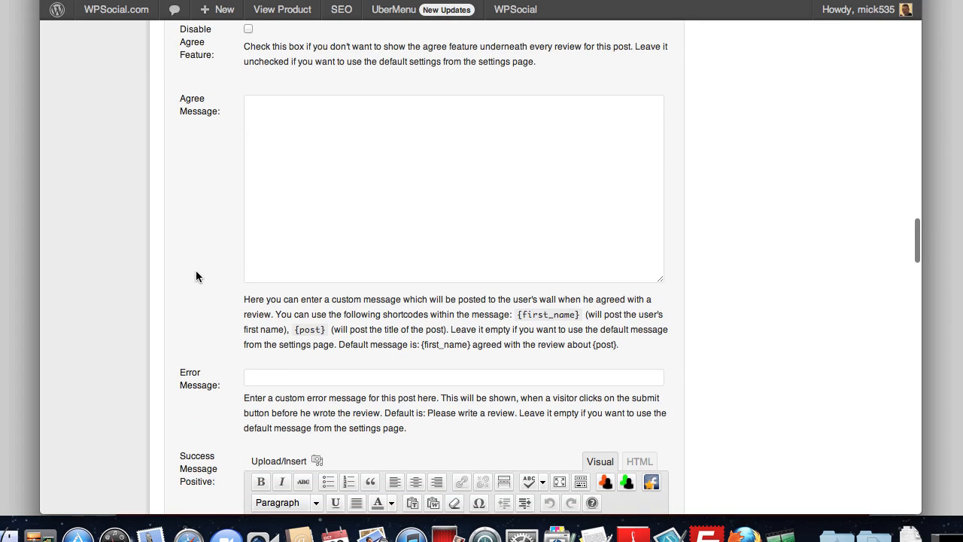
{"action": "scroll", "coordinate": [195, 276], "scroll_direction": "down", "scroll_amount": 5}
{"action": "scroll", "coordinate": [195, 276], "scroll_direction": "down", "scroll_amount": 5}
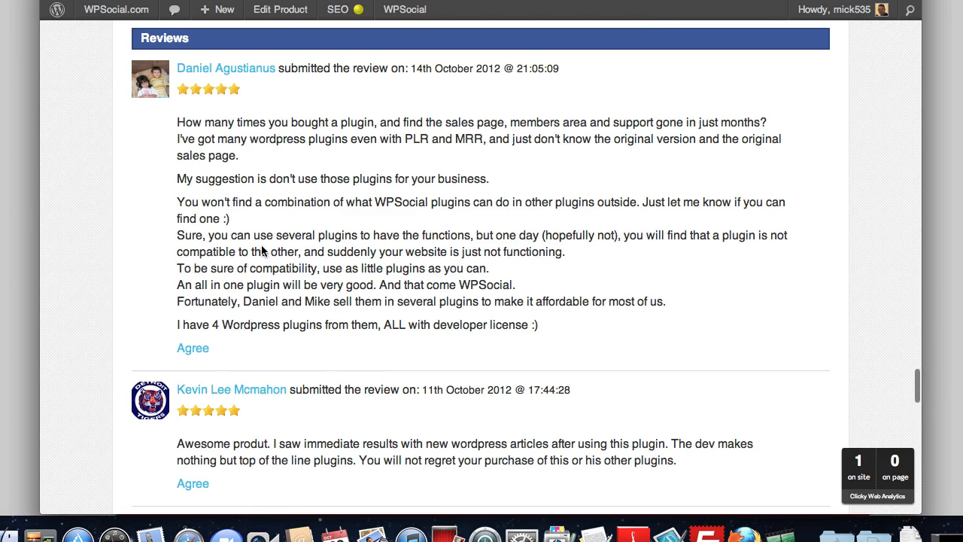
- Highlight the posted success message on the live product page, then clear the selection
{"action": "scroll", "coordinate": [263, 259], "scroll_direction": "up", "scroll_amount": 5}
{"action": "left_click_drag", "start_coordinate": [151, 191], "coordinate": [662, 186]}
{"action": "left_click", "coordinate": [496, 184]}
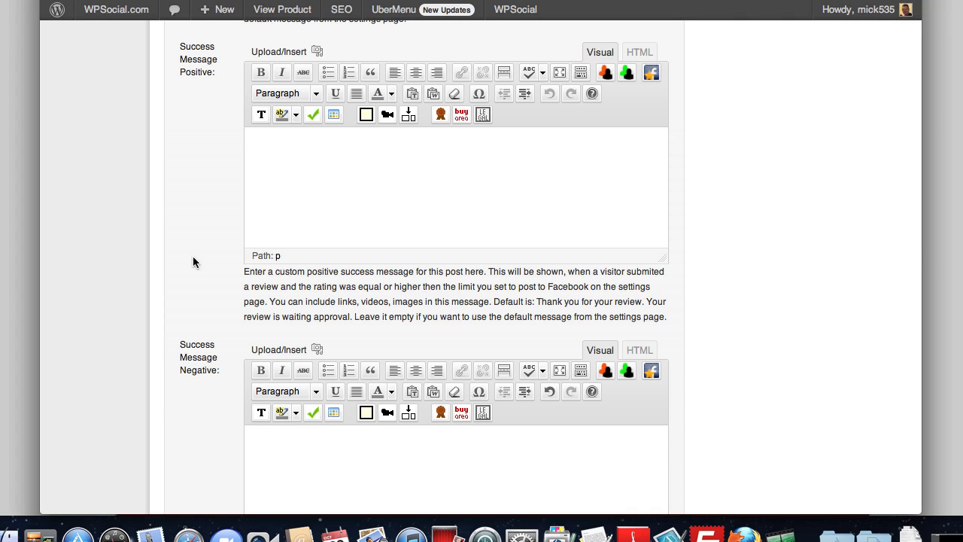
- Examine the Success Message Positive and Success Message Negative settings of the product
{"action": "scroll", "coordinate": [193, 262], "scroll_direction": "down", "scroll_amount": 1}
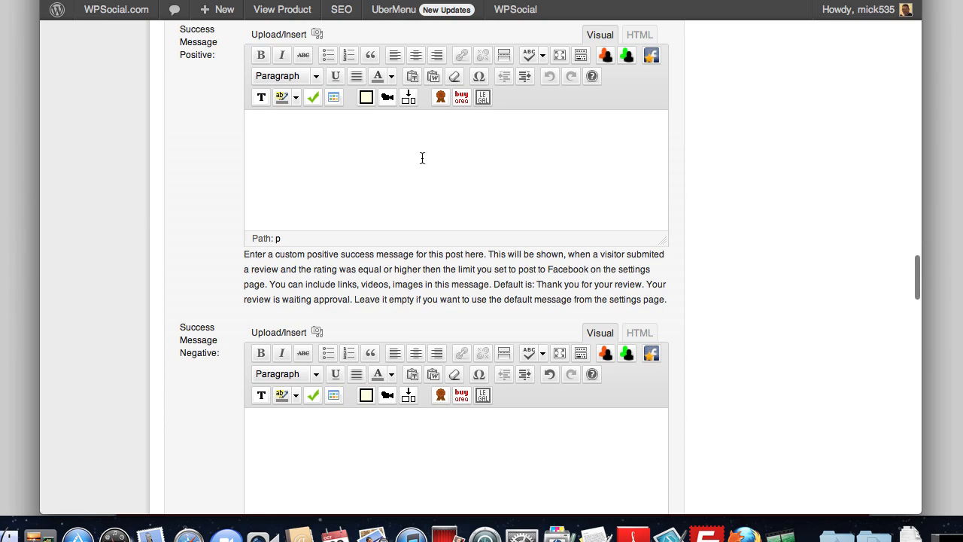
{"action": "scroll", "coordinate": [205, 279], "scroll_direction": "down", "scroll_amount": 5}
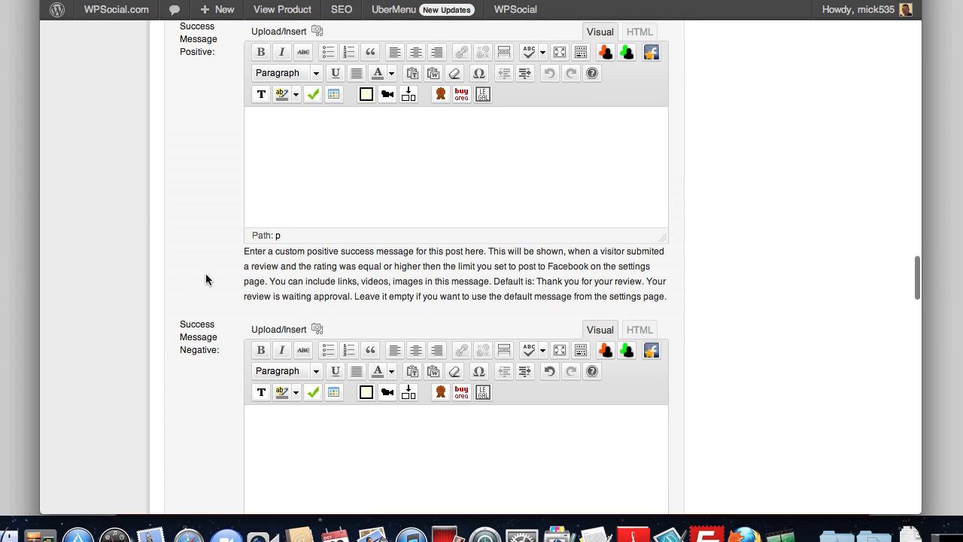
{"action": "scroll", "coordinate": [206, 279], "scroll_direction": "down", "scroll_amount": 2}
{"action": "scroll", "coordinate": [205, 279], "scroll_direction": "down", "scroll_amount": 1}
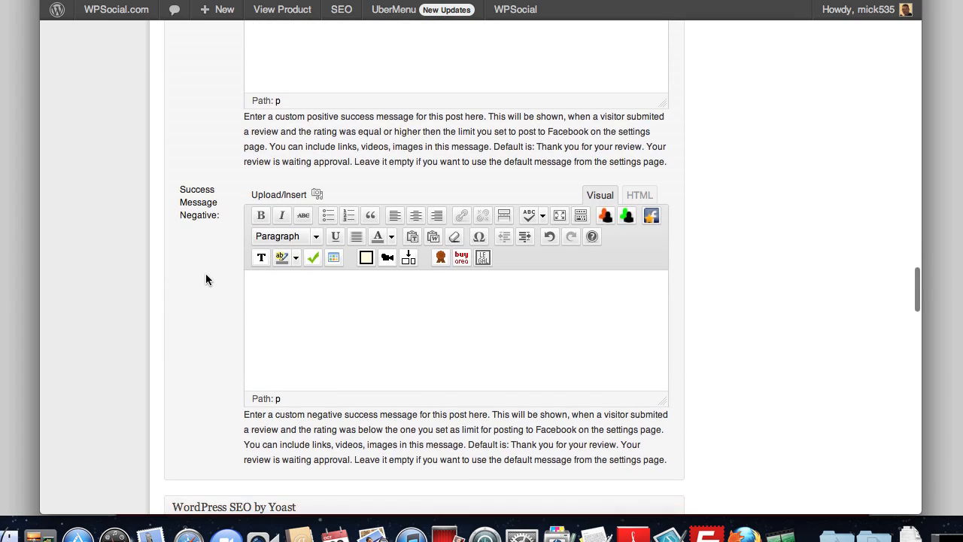
{"action": "scroll", "coordinate": [205, 278], "scroll_direction": "down", "scroll_amount": 3}
- Leave the product's edit page and open the global FB Review Engine settings page
{"action": "scroll", "coordinate": [205, 278], "scroll_direction": "up", "scroll_amount": 15}
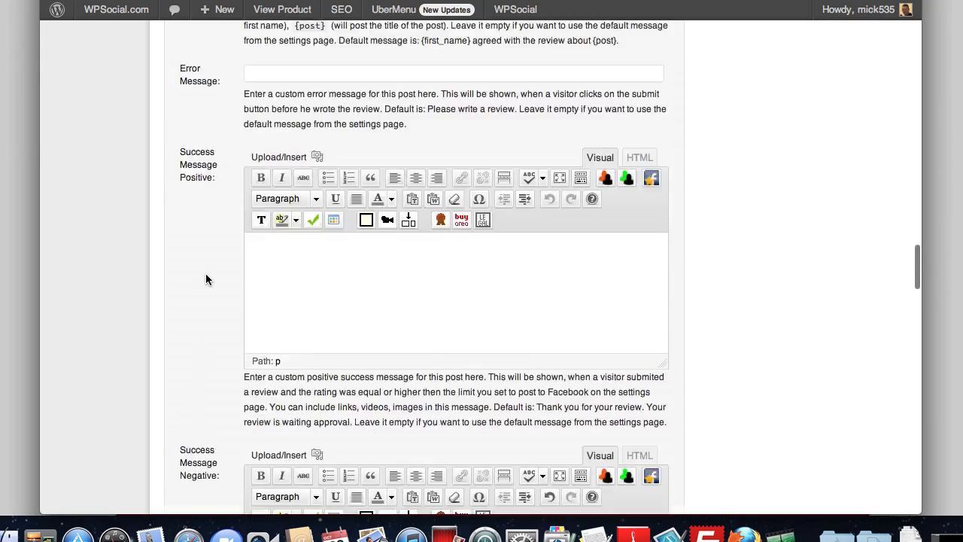
{"action": "scroll", "coordinate": [207, 279], "scroll_direction": "up", "scroll_amount": 20}
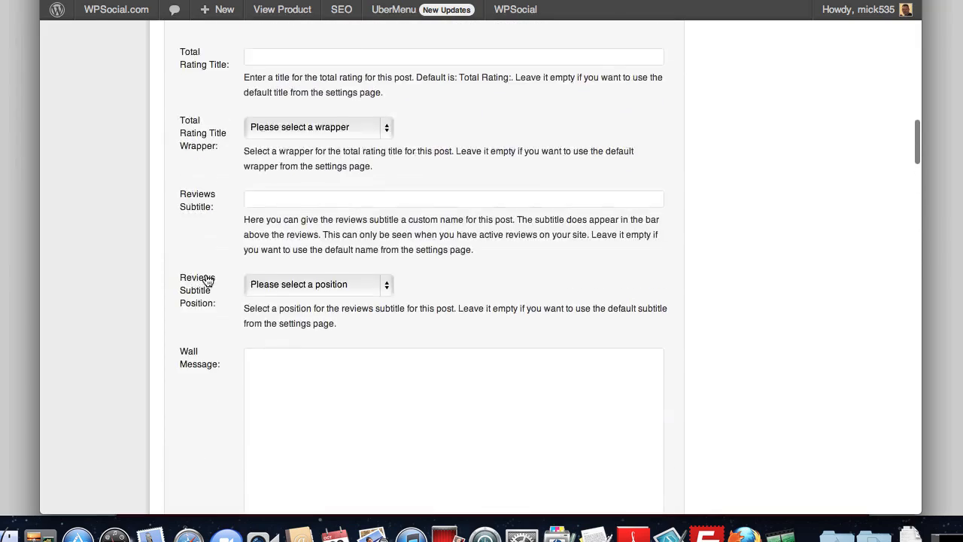
{"action": "scroll", "coordinate": [207, 279], "scroll_direction": "up", "scroll_amount": 20}
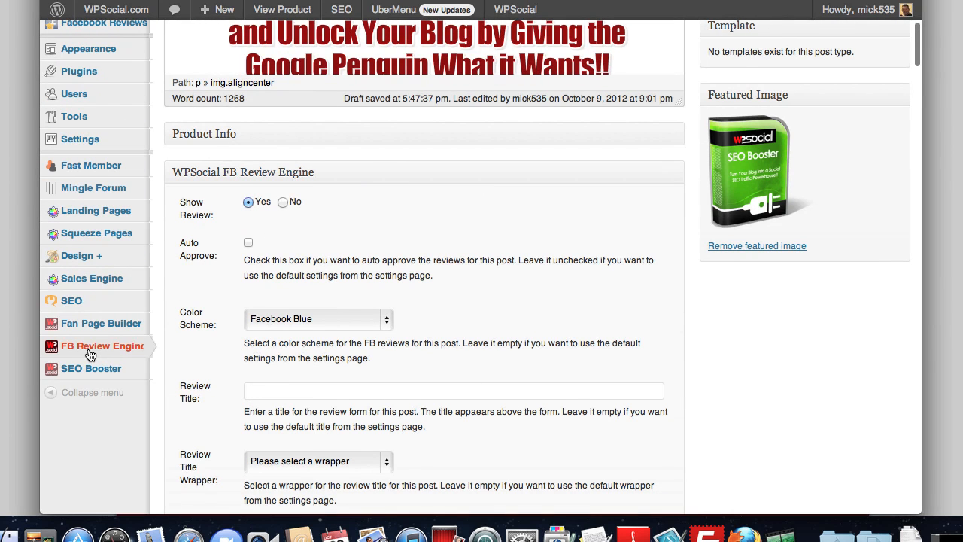
{"action": "mouse_move", "coordinate": [89, 353]}
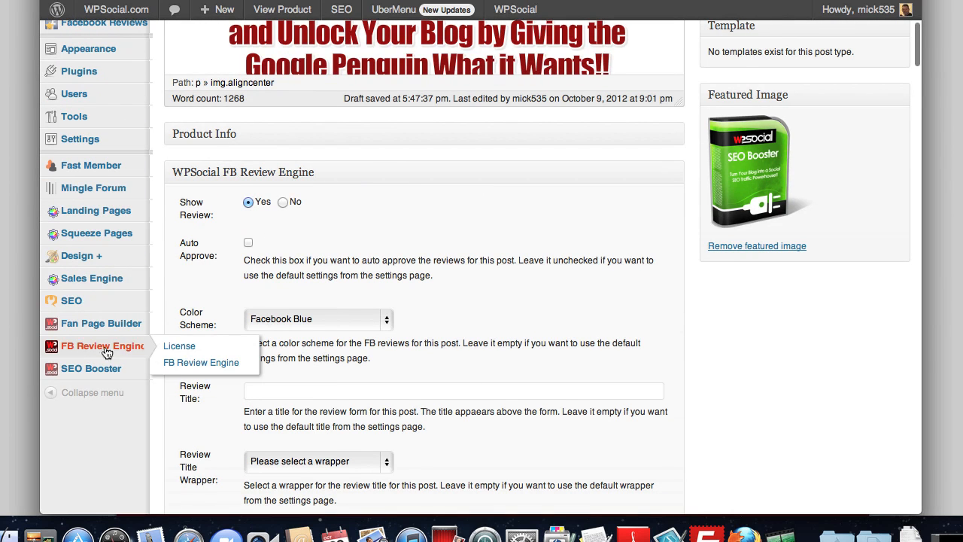
{"action": "left_click", "coordinate": [195, 364]}
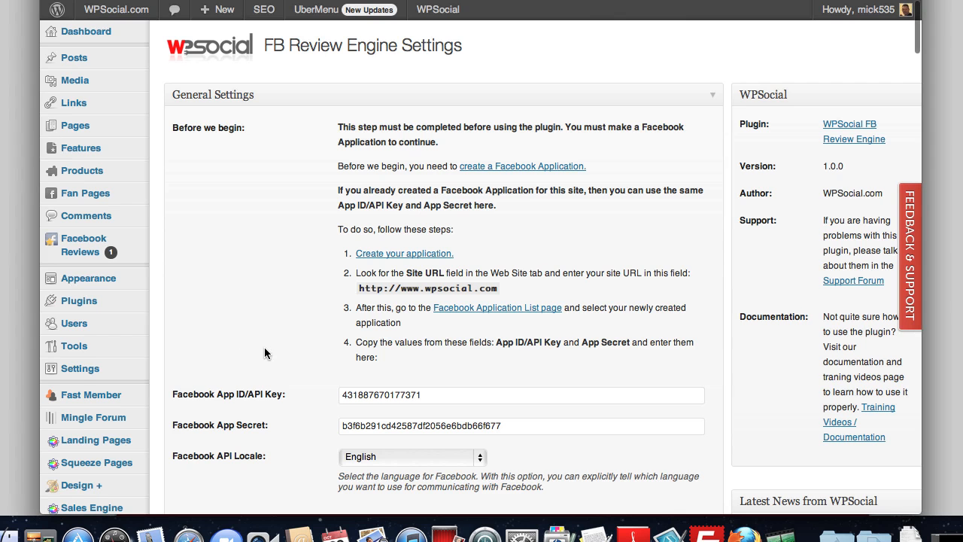
- Examine the Facebook app, API locale, redirect URL and Enable Reviews on options in the General Settings
{"action": "scroll", "coordinate": [264, 349], "scroll_direction": "down", "scroll_amount": 3}
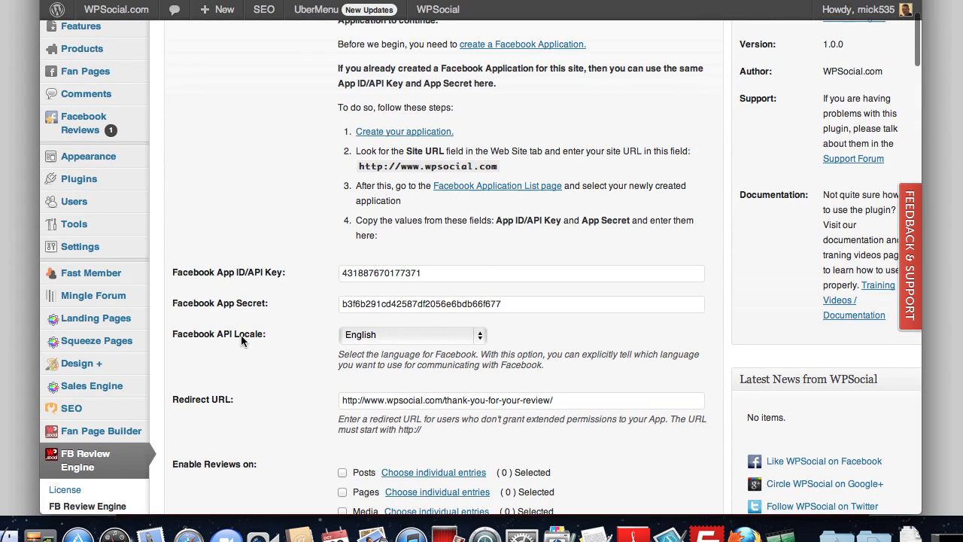
{"action": "scroll", "coordinate": [285, 373], "scroll_direction": "down", "scroll_amount": 4}
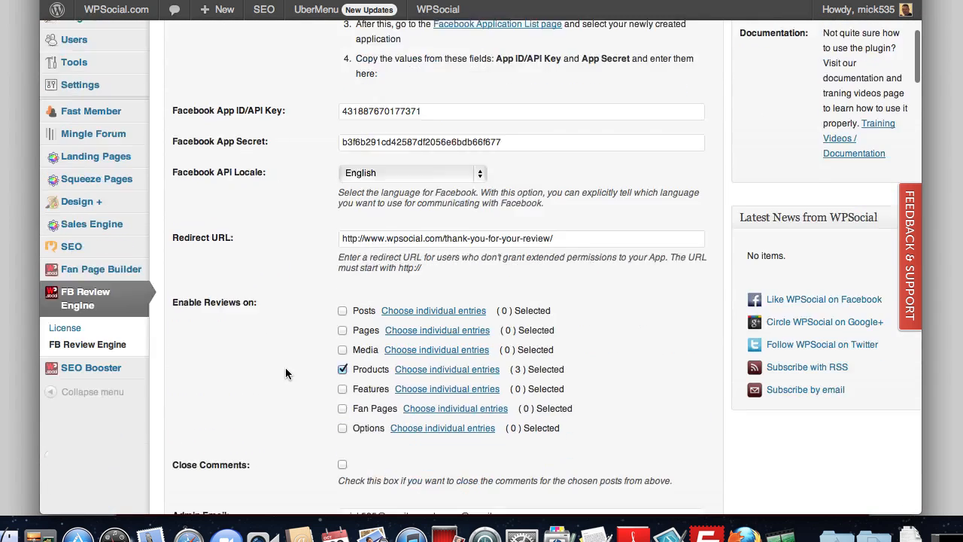
{"action": "scroll", "coordinate": [285, 367], "scroll_direction": "down", "scroll_amount": 1}
{"action": "right_click", "coordinate": [285, 367]}
{"action": "left_click", "coordinate": [263, 295]}
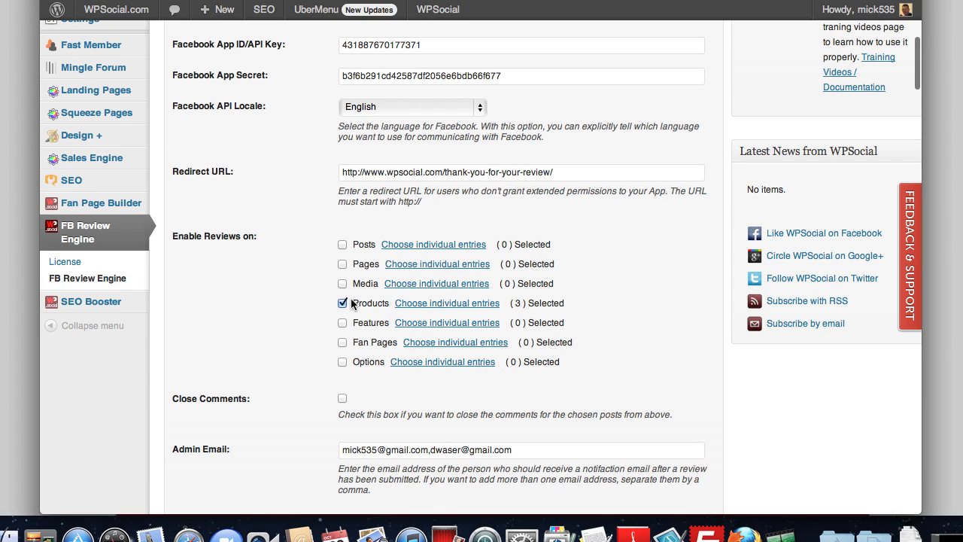
- Look through the individual entries for Products and for Pages under Enable Reviews on, closing each list with its selection as is
{"action": "left_click", "coordinate": [434, 304]}
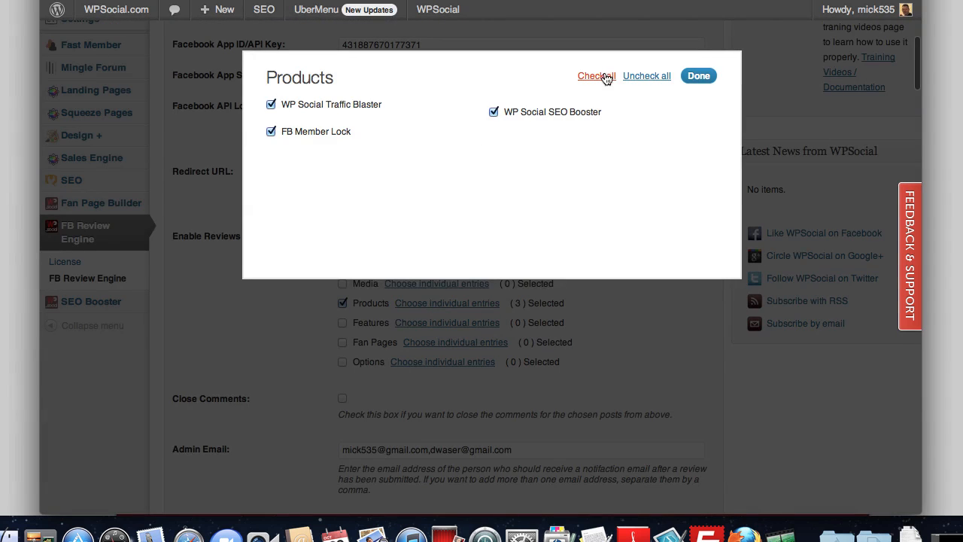
{"action": "left_click", "coordinate": [698, 76]}
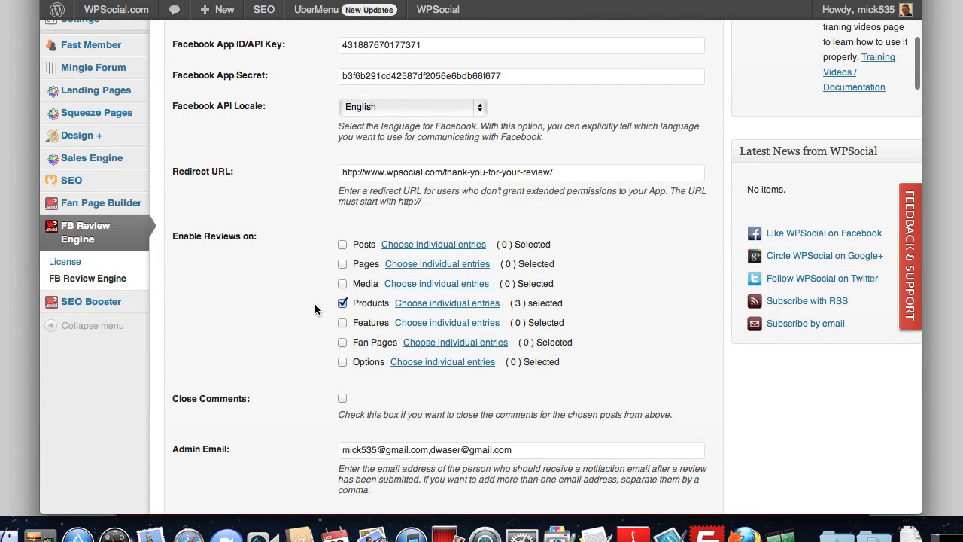
{"action": "left_click", "coordinate": [418, 269]}
{"action": "scroll", "coordinate": [451, 212], "scroll_direction": "down", "scroll_amount": 3}
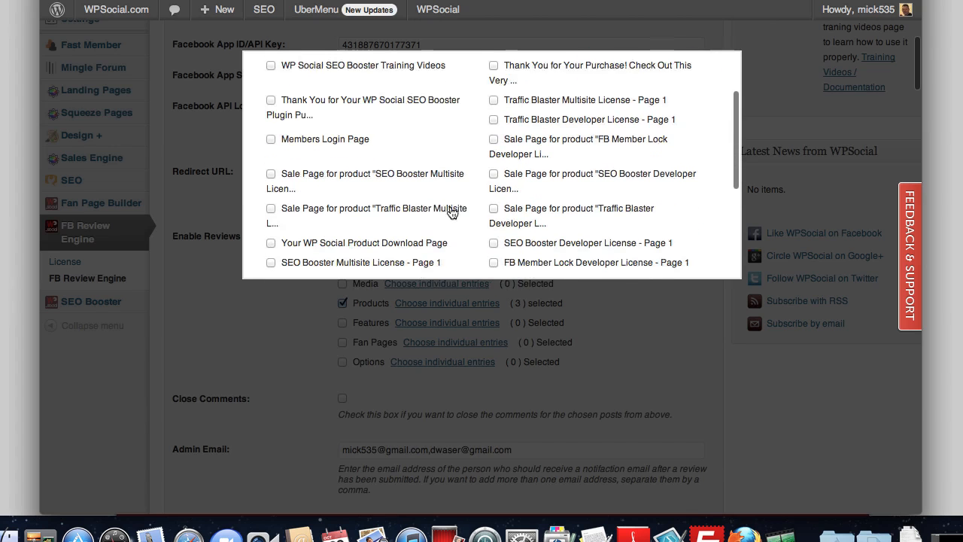
{"action": "scroll", "coordinate": [452, 211], "scroll_direction": "up", "scroll_amount": 5}
{"action": "left_click", "coordinate": [700, 78]}
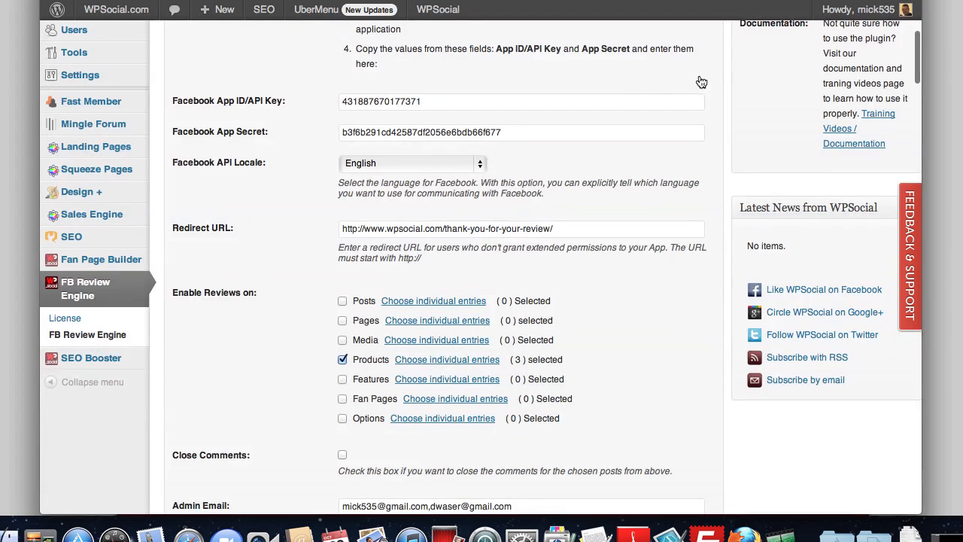
- Examine the Close Comments and Admin Email settings, then show the new WPSocial.com review notification in Gmail
{"action": "scroll", "coordinate": [281, 356], "scroll_direction": "down", "scroll_amount": 2}
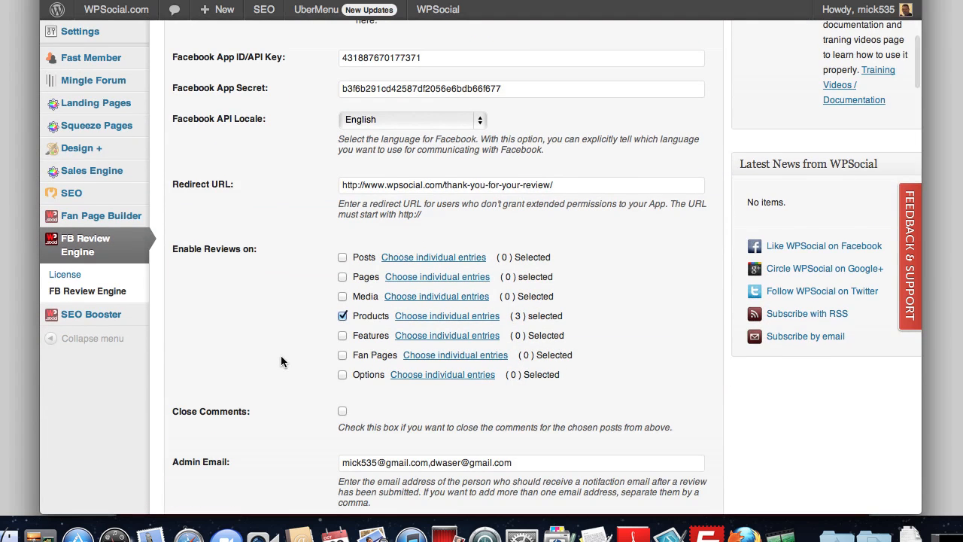
{"action": "scroll", "coordinate": [282, 361], "scroll_direction": "down", "scroll_amount": 1}
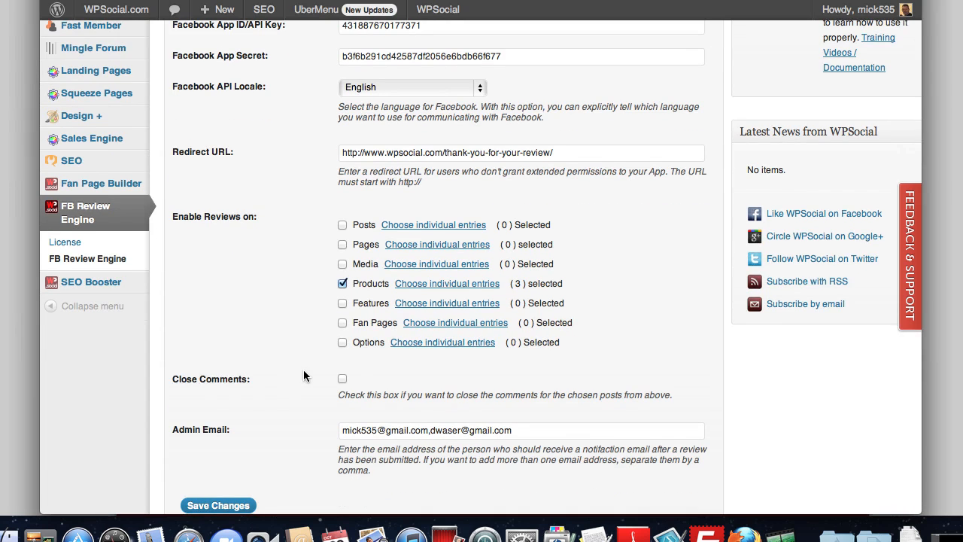
{"action": "scroll", "coordinate": [303, 372], "scroll_direction": "down", "scroll_amount": 1}
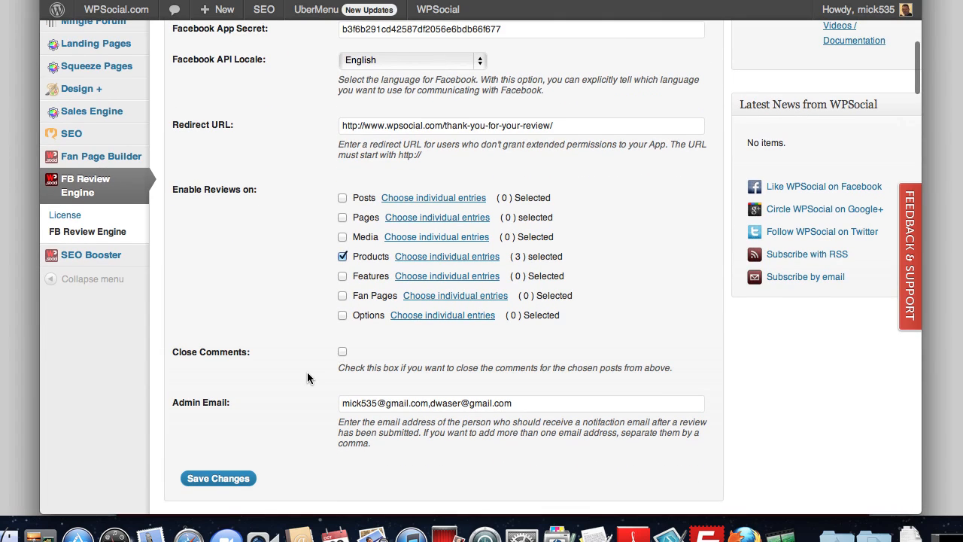
{"action": "scroll", "coordinate": [307, 378], "scroll_direction": "down", "scroll_amount": 2}
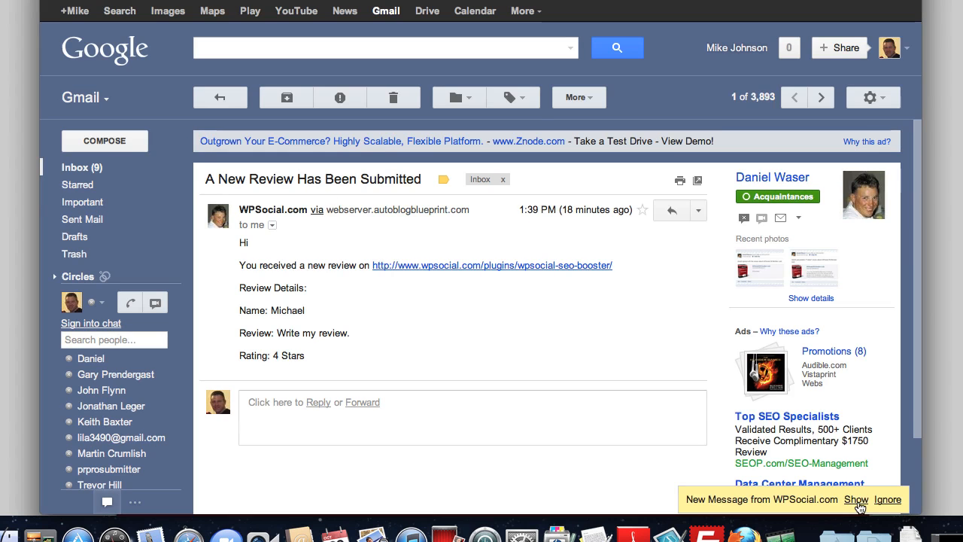
{"action": "left_click", "coordinate": [855, 500]}
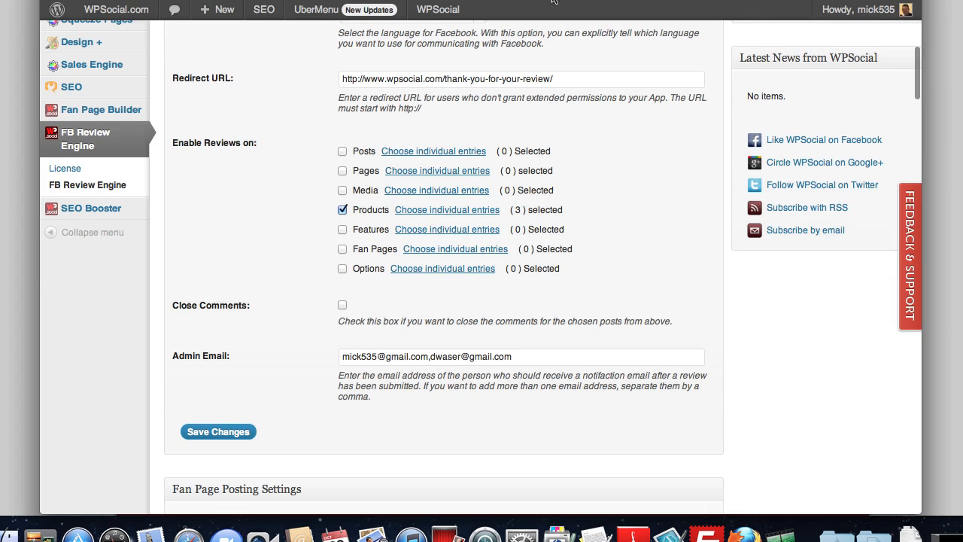
- Back on the plugin settings page, examine the Fan Page Posting Settings and the Twitter app settings
{"action": "scroll", "coordinate": [282, 316], "scroll_direction": "down", "scroll_amount": 3}
{"action": "scroll", "coordinate": [282, 315], "scroll_direction": "down", "scroll_amount": 5}
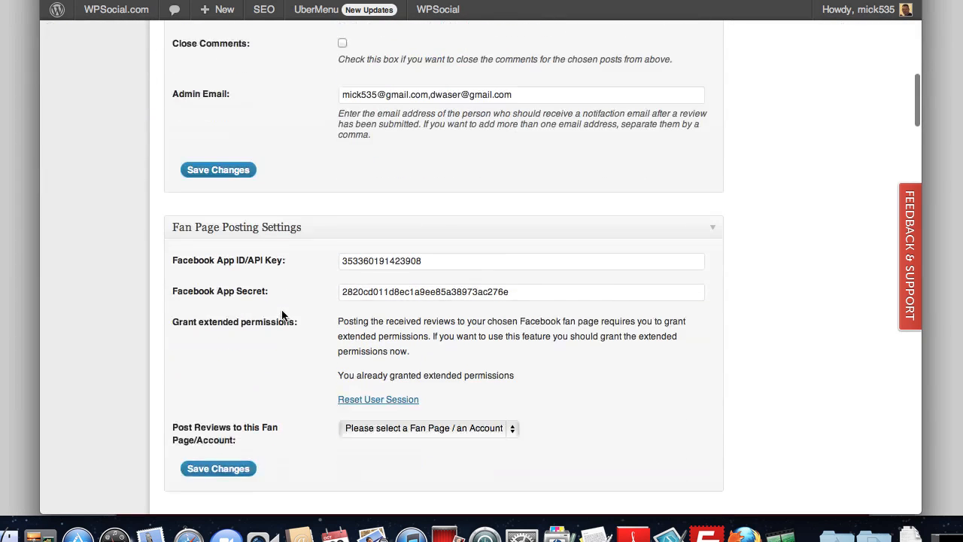
{"action": "scroll", "coordinate": [295, 310], "scroll_direction": "down", "scroll_amount": 1}
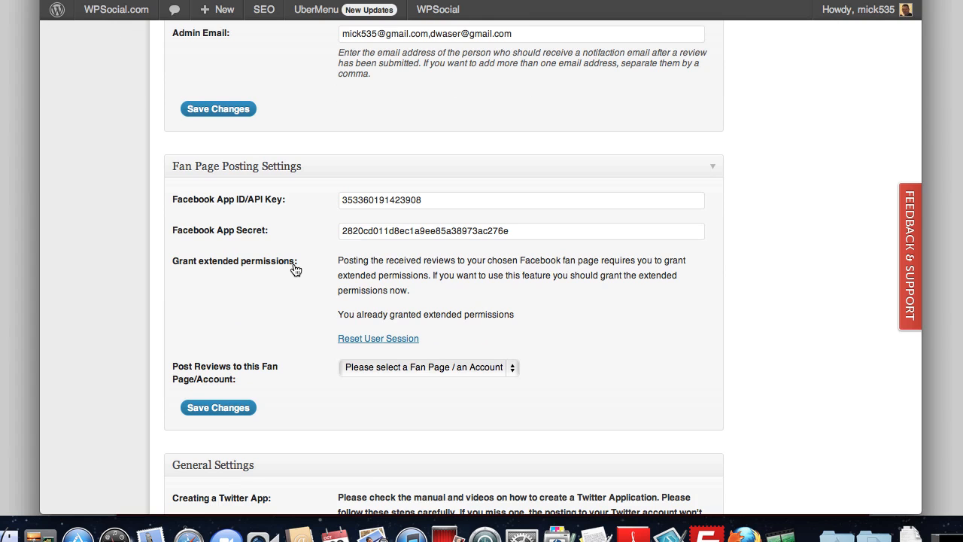
{"action": "scroll", "coordinate": [295, 269], "scroll_direction": "down", "scroll_amount": 5}
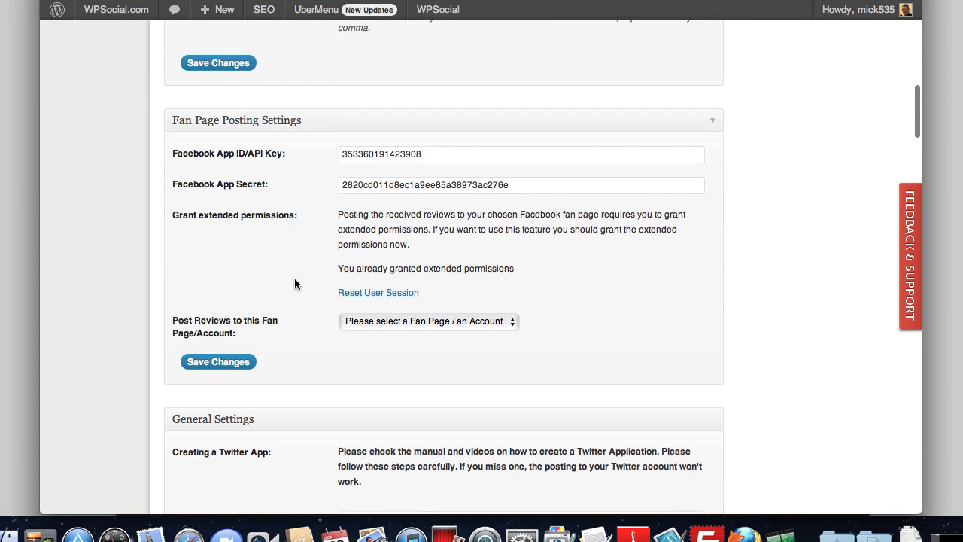
{"action": "scroll", "coordinate": [295, 279], "scroll_direction": "down", "scroll_amount": 5}
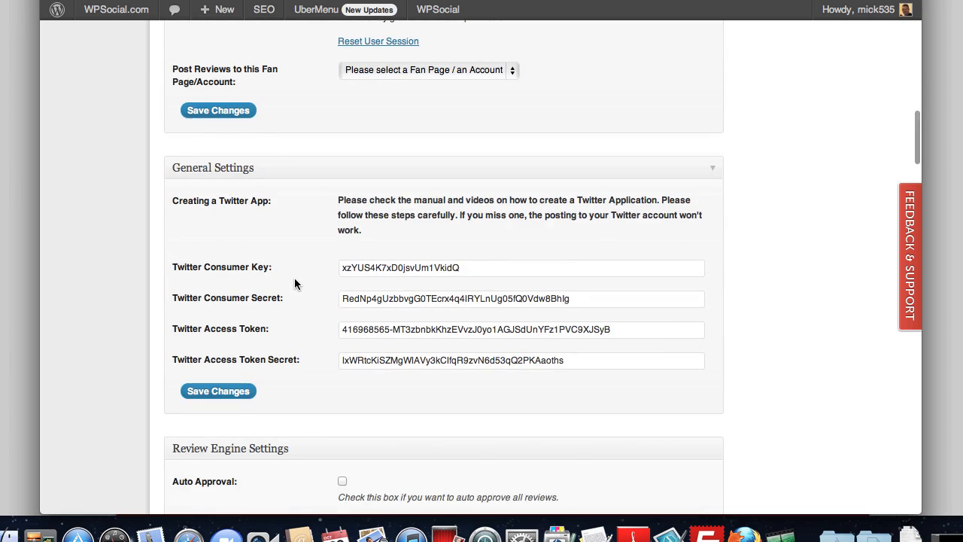
- Examine the global Review Engine Settings, from auto approval and color scheme through ratings, wall messages, success messages and review restriction
{"action": "scroll", "coordinate": [295, 279], "scroll_direction": "down", "scroll_amount": 6}
{"action": "scroll", "coordinate": [295, 282], "scroll_direction": "down", "scroll_amount": 4}
{"action": "scroll", "coordinate": [294, 283], "scroll_direction": "down", "scroll_amount": 3}
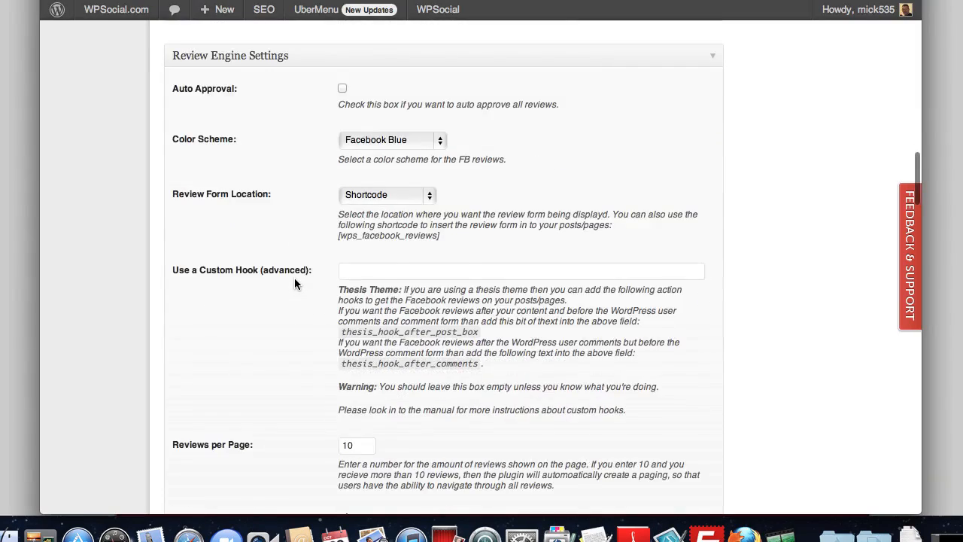
{"action": "scroll", "coordinate": [294, 283], "scroll_direction": "down", "scroll_amount": 15}
{"action": "scroll", "coordinate": [294, 283], "scroll_direction": "down", "scroll_amount": 14}
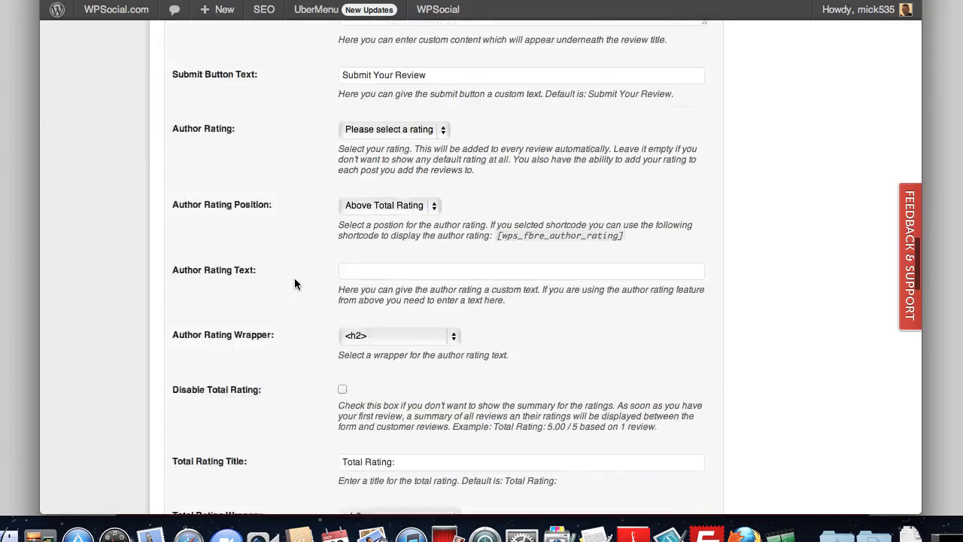
{"action": "scroll", "coordinate": [294, 283], "scroll_direction": "down", "scroll_amount": 10}
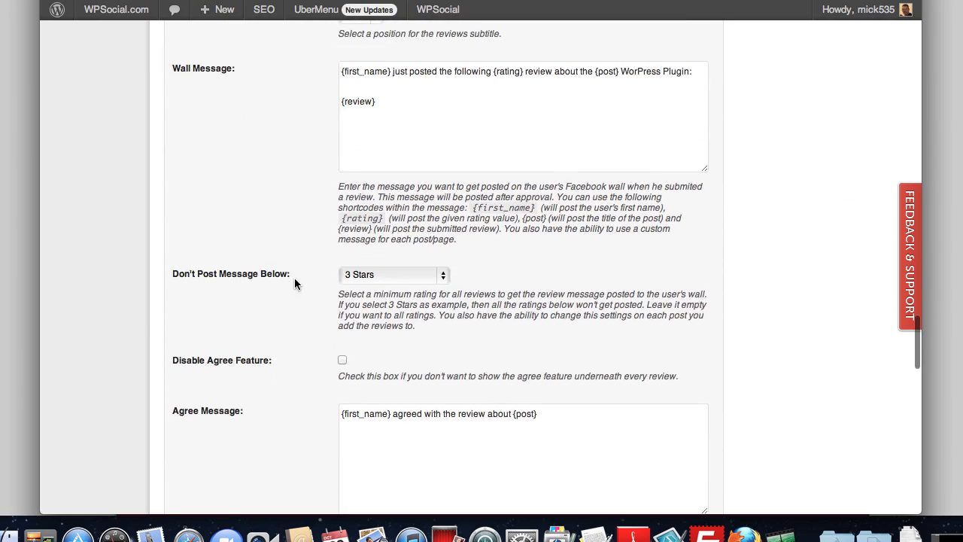
{"action": "scroll", "coordinate": [294, 283], "scroll_direction": "down", "scroll_amount": 3}
{"action": "scroll", "coordinate": [294, 280], "scroll_direction": "down", "scroll_amount": 5}
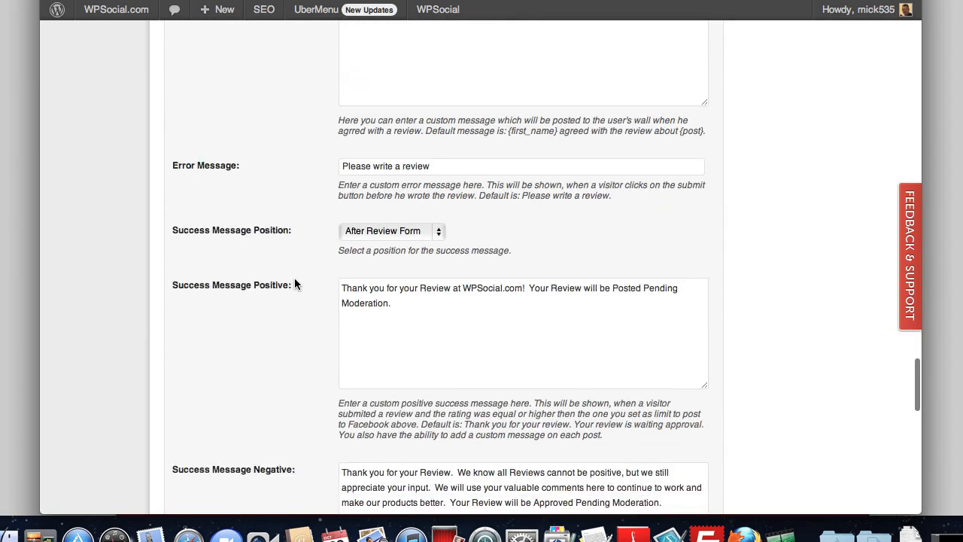
{"action": "scroll", "coordinate": [294, 283], "scroll_direction": "down", "scroll_amount": 7}
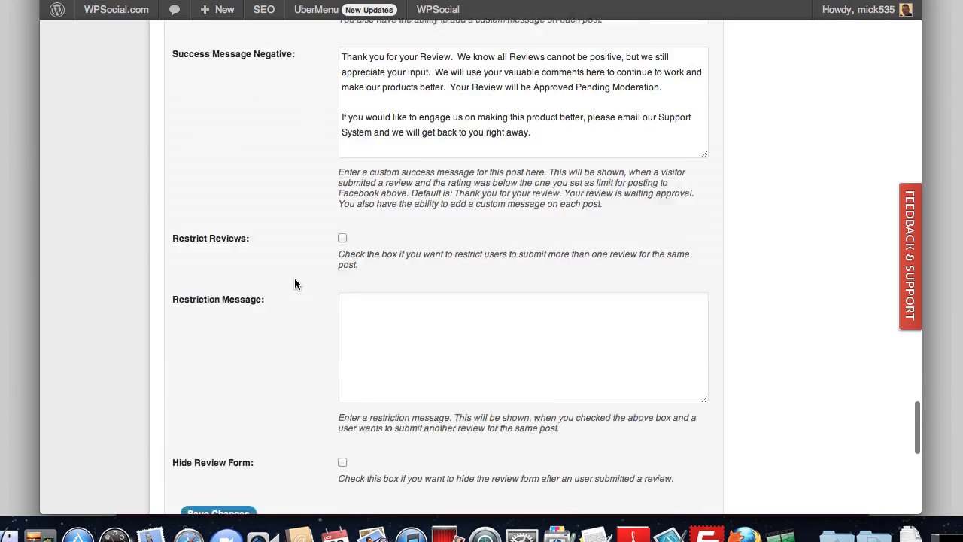
- Examine the Optin Form Settings, highlighting "HTML code" in the info note and clearing the selection
{"action": "scroll", "coordinate": [294, 283], "scroll_direction": "down", "scroll_amount": 7}
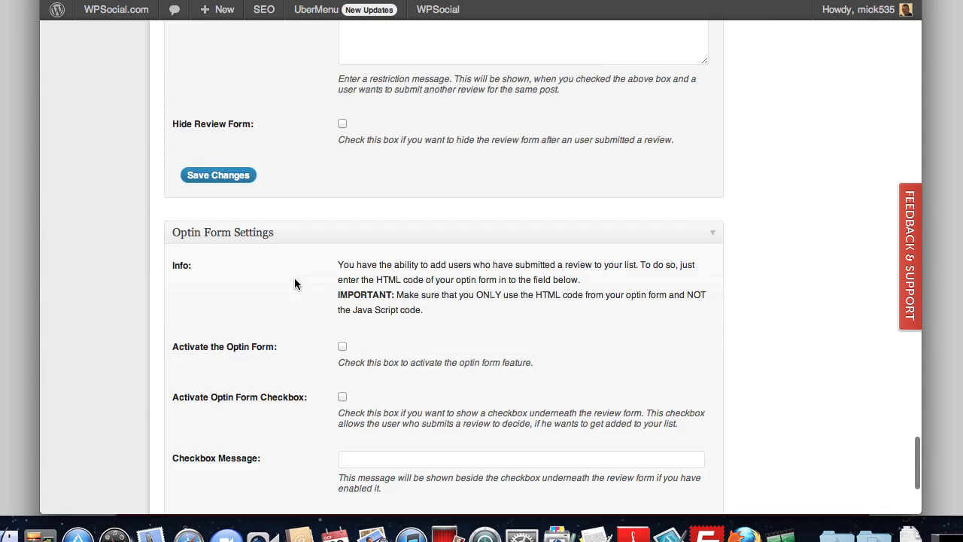
{"action": "scroll", "coordinate": [294, 280], "scroll_direction": "down", "scroll_amount": 3}
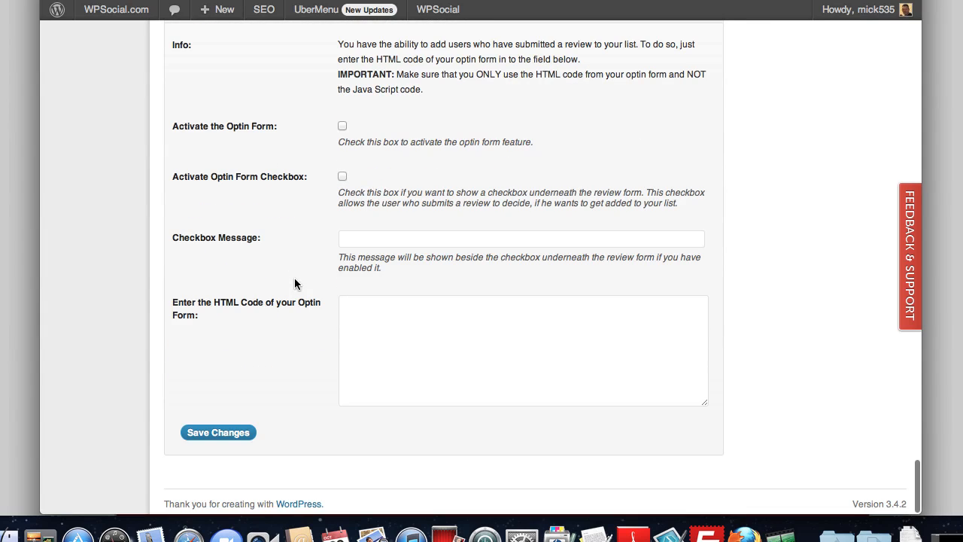
{"action": "left_click", "coordinate": [381, 331]}
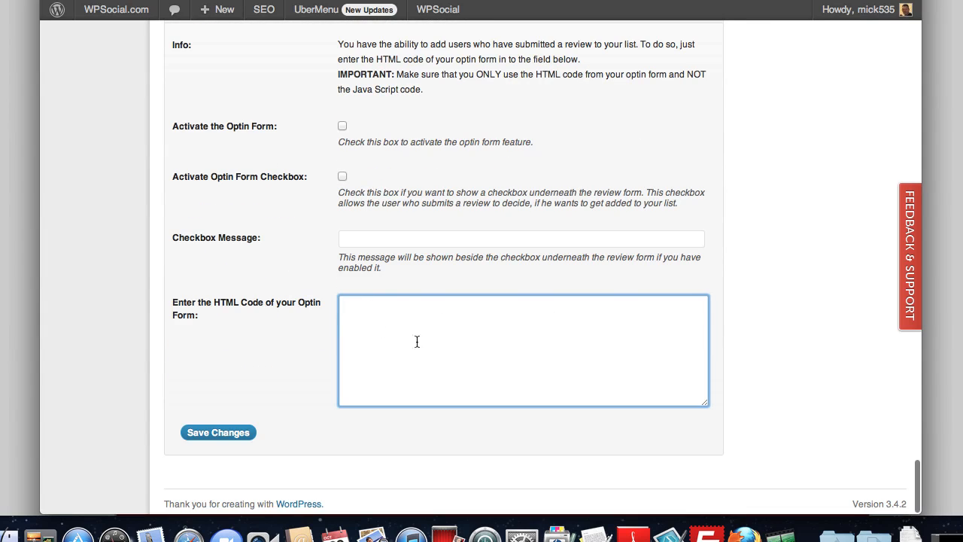
{"action": "scroll", "coordinate": [276, 316], "scroll_direction": "up", "scroll_amount": 1}
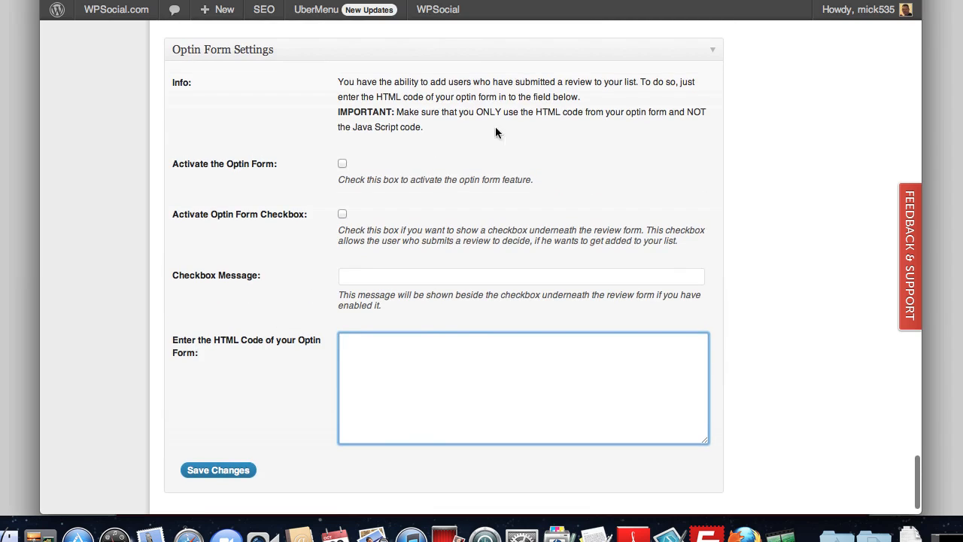
{"action": "left_click_drag", "start_coordinate": [535, 112], "coordinate": [586, 113]}
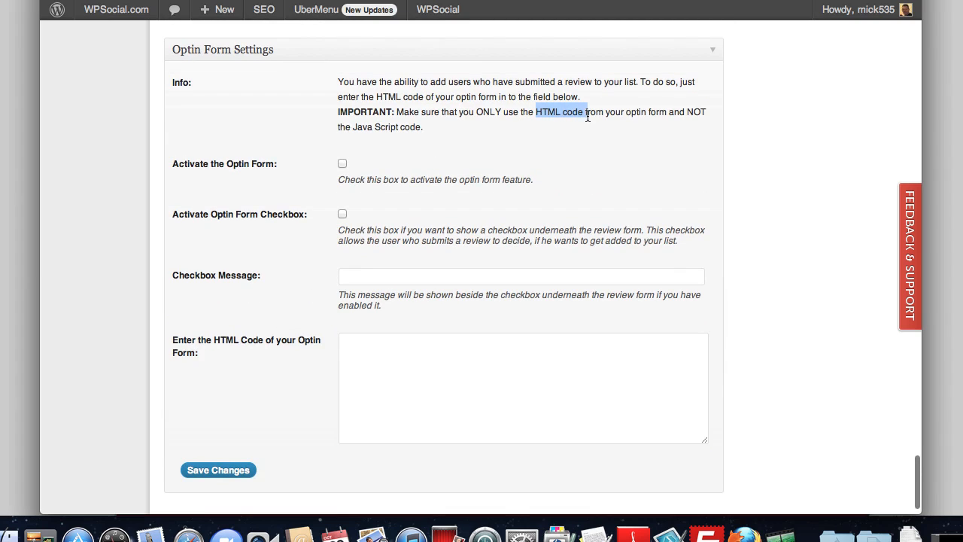
{"action": "left_click", "coordinate": [524, 143]}
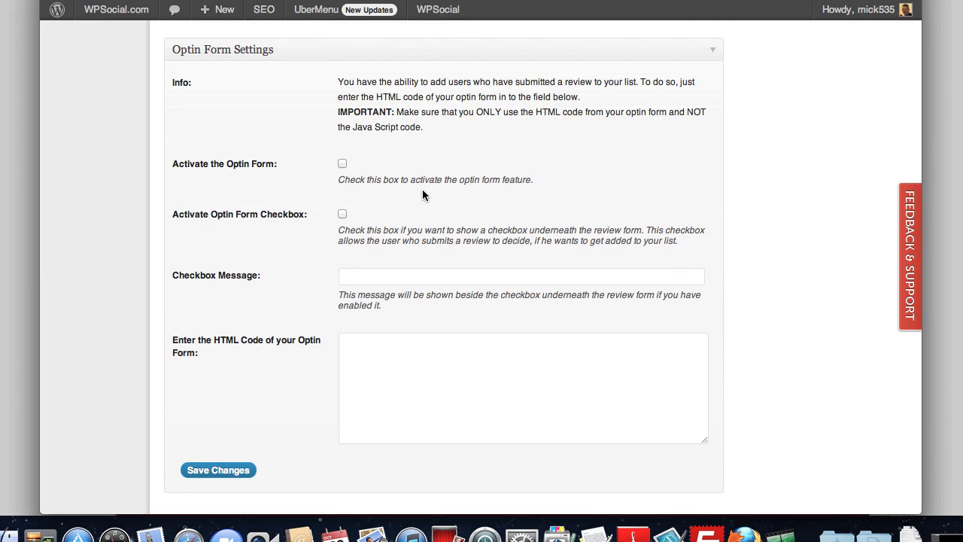
- Try out the Optin Form Settings by entering the empty HTML code field and toggling the optin form activation checkboxes
{"action": "left_click", "coordinate": [403, 397]}
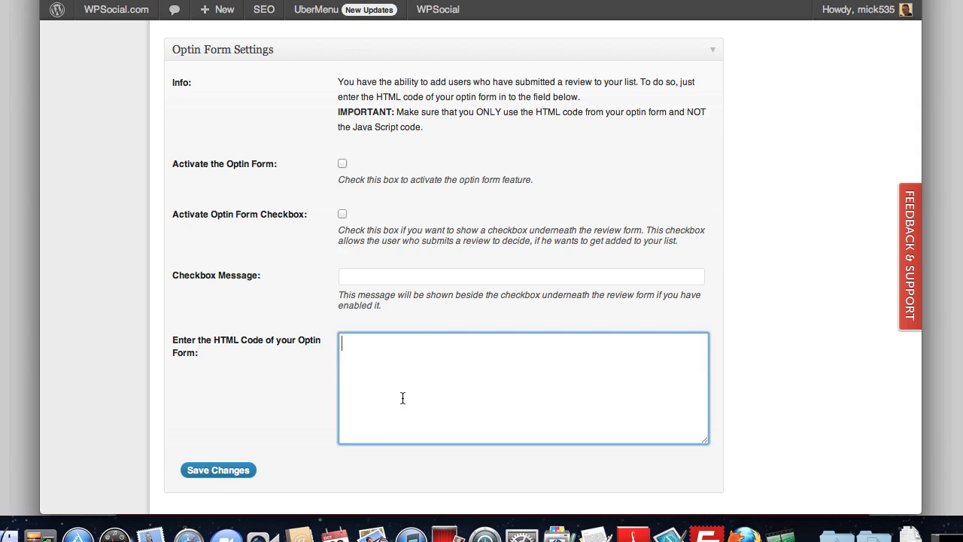
{"action": "left_click", "coordinate": [342, 214]}
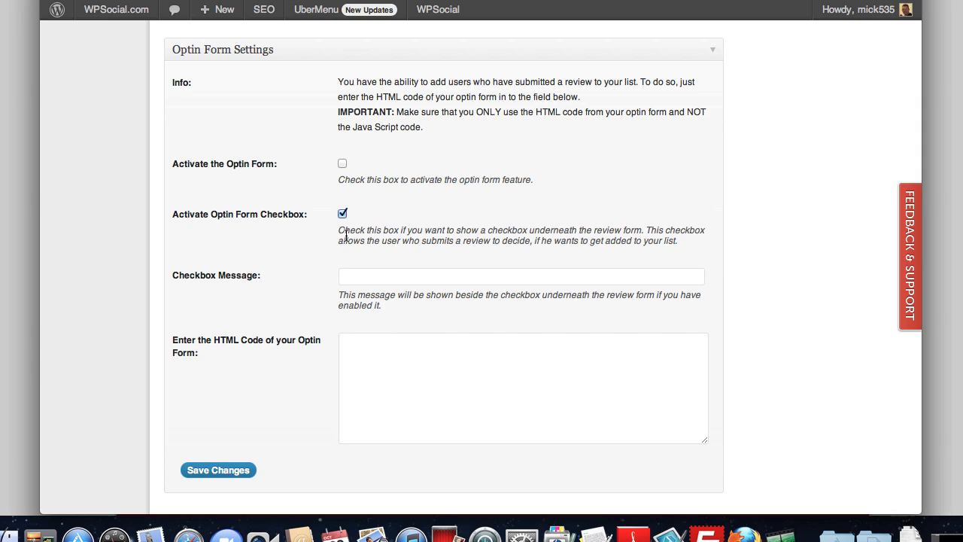
{"action": "left_click", "coordinate": [342, 215]}
{"action": "left_click", "coordinate": [342, 163]}
- Open the pending Facebook user reviews and delete the pending five-star review for WP Social SEO Booster
{"action": "scroll", "coordinate": [250, 271], "scroll_direction": "up", "scroll_amount": 1}
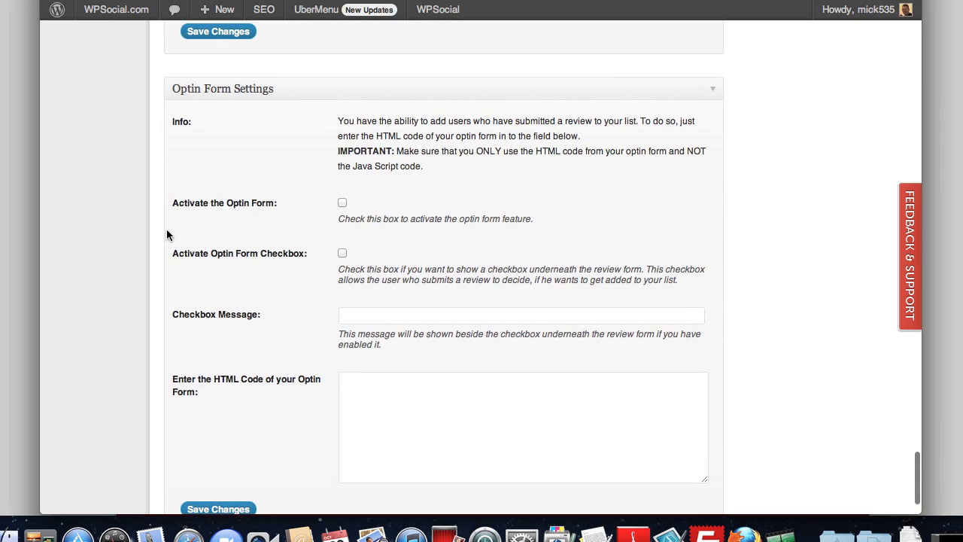
{"action": "scroll", "coordinate": [167, 235], "scroll_direction": "up", "scroll_amount": 20}
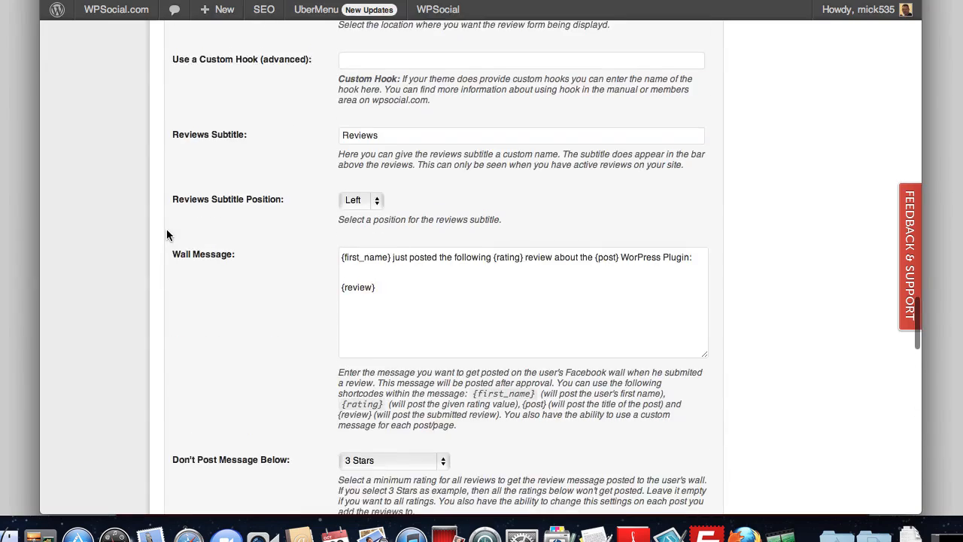
{"action": "scroll", "coordinate": [167, 234], "scroll_direction": "up", "scroll_amount": 5}
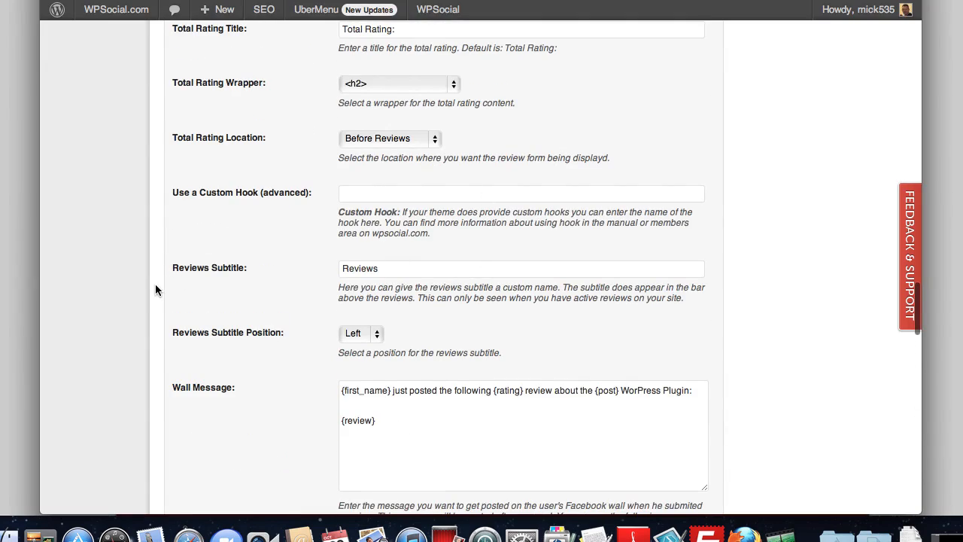
{"action": "scroll", "coordinate": [155, 290], "scroll_direction": "up", "scroll_amount": 20}
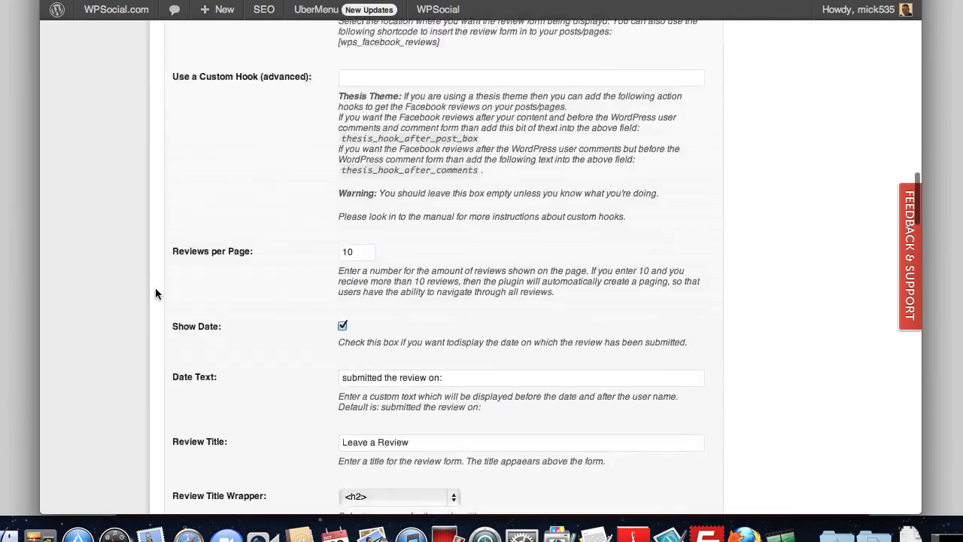
{"action": "scroll", "coordinate": [155, 294], "scroll_direction": "up", "scroll_amount": 20}
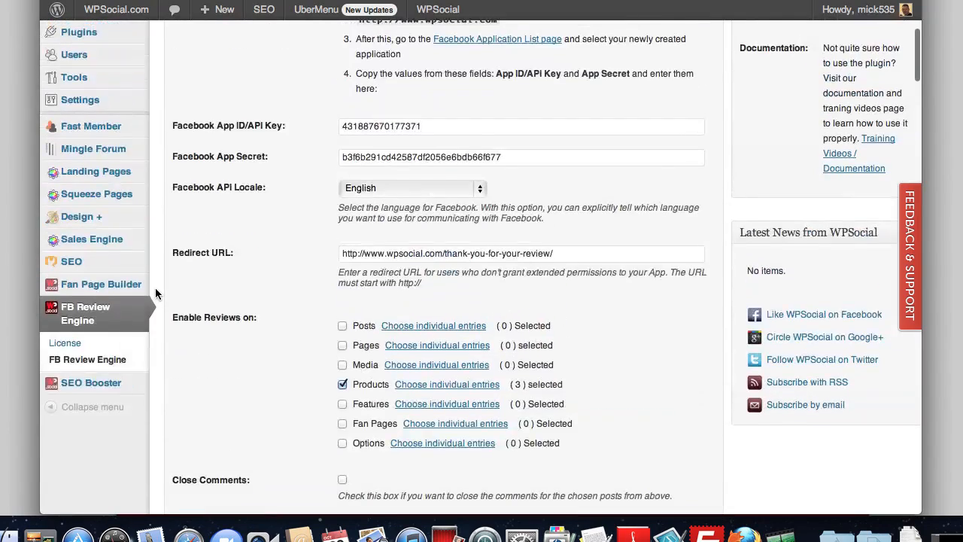
{"action": "scroll", "coordinate": [155, 293], "scroll_direction": "up", "scroll_amount": 3}
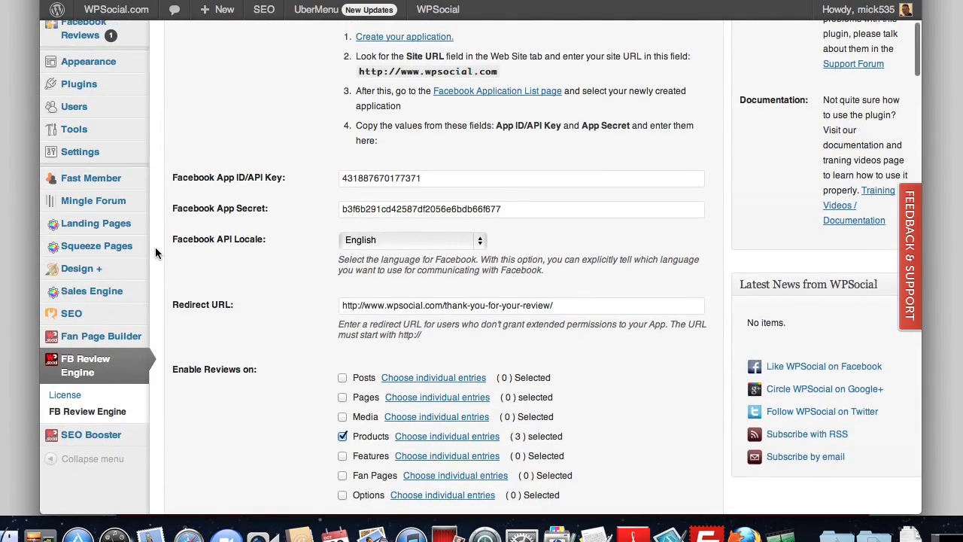
{"action": "scroll", "coordinate": [154, 252], "scroll_direction": "up", "scroll_amount": 12}
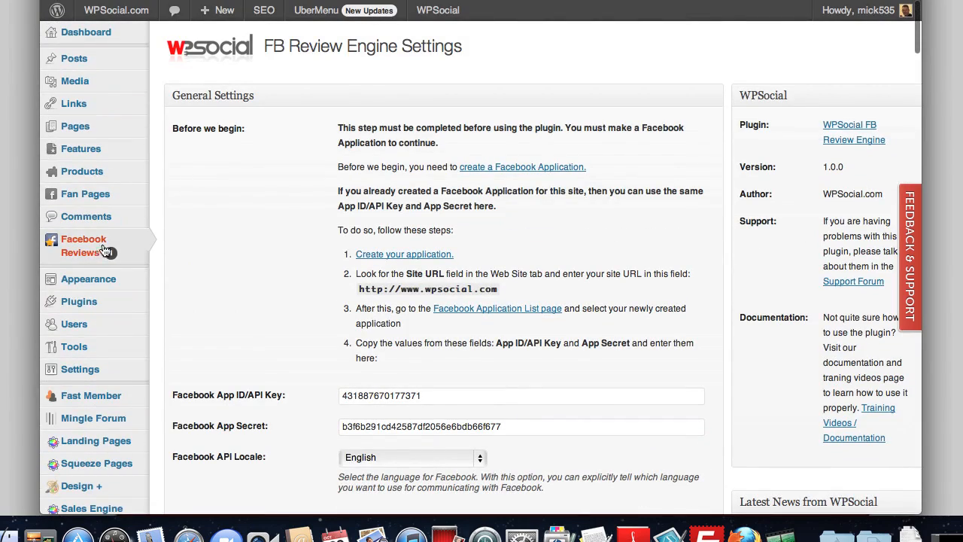
{"action": "mouse_move", "coordinate": [105, 251]}
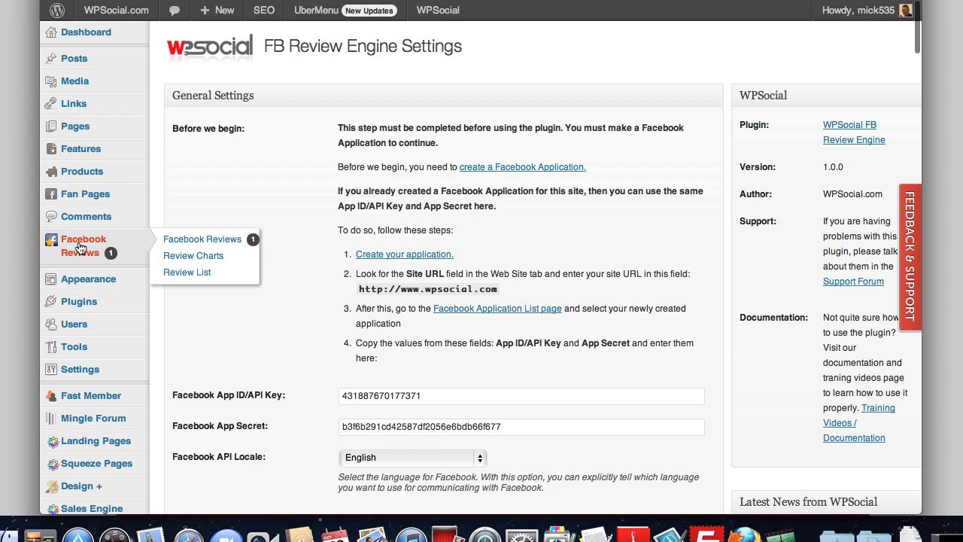
{"action": "left_click", "coordinate": [207, 239]}
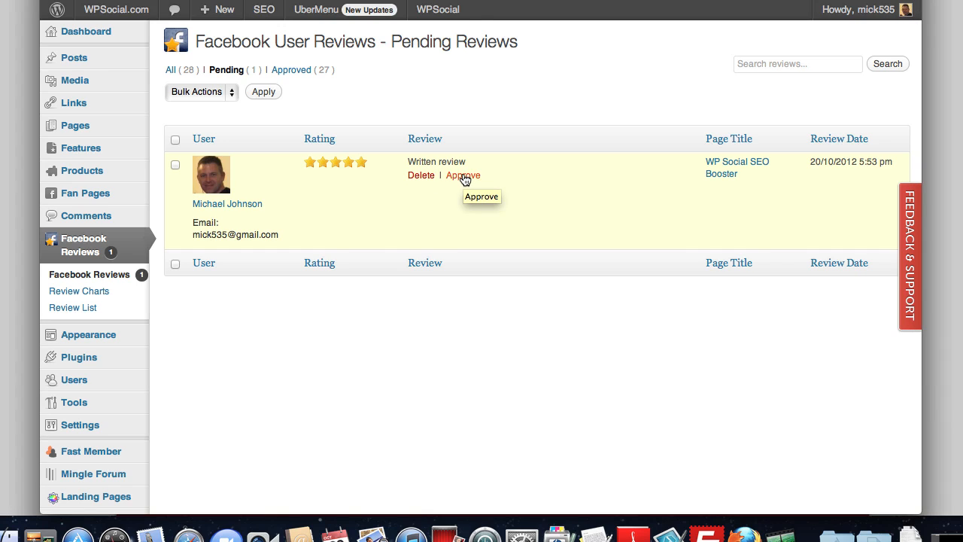
{"action": "left_click", "coordinate": [416, 181]}
{"action": "left_click", "coordinate": [584, 130]}
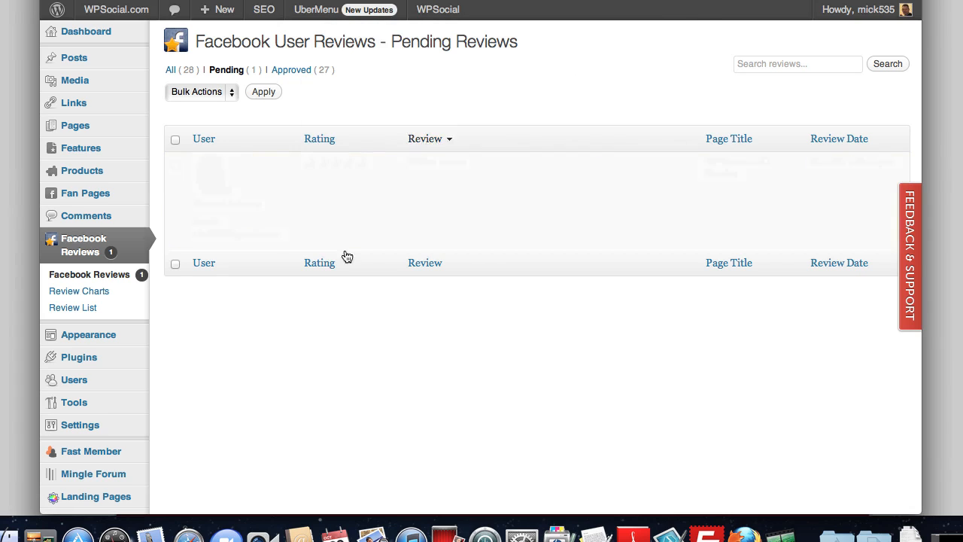
- View the Review List and examine the average rating and total reviews bars in the Review Charts
{"action": "left_click", "coordinate": [74, 308]}
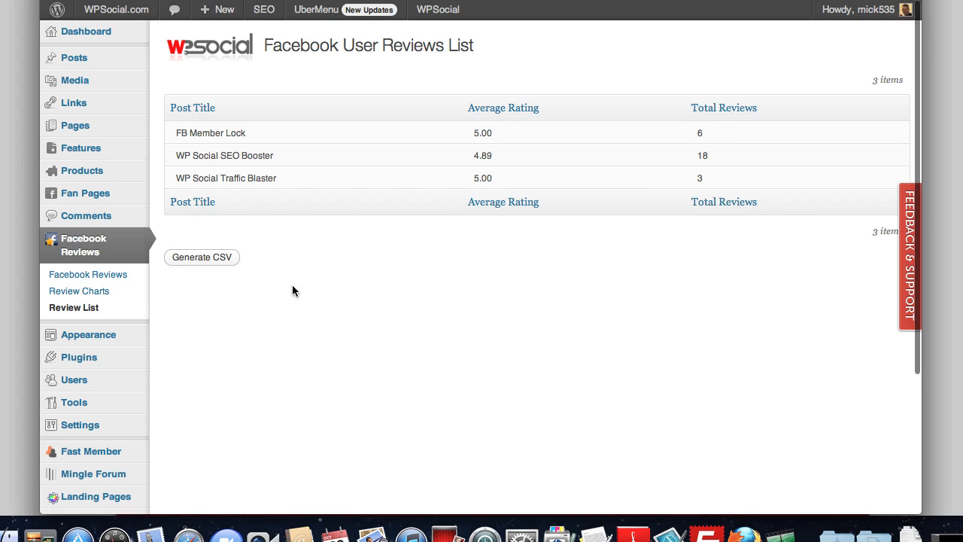
{"action": "left_click", "coordinate": [97, 291]}
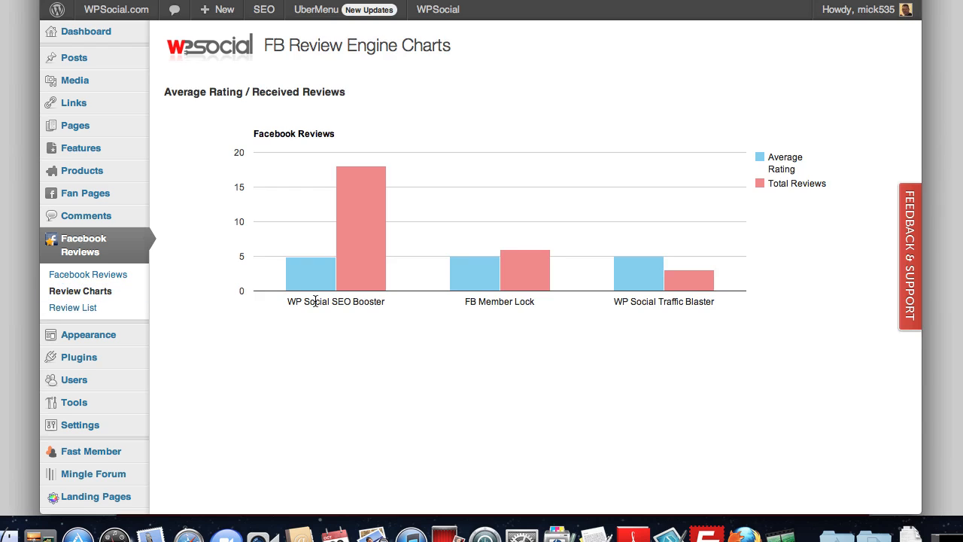
{"action": "mouse_move", "coordinate": [320, 279]}
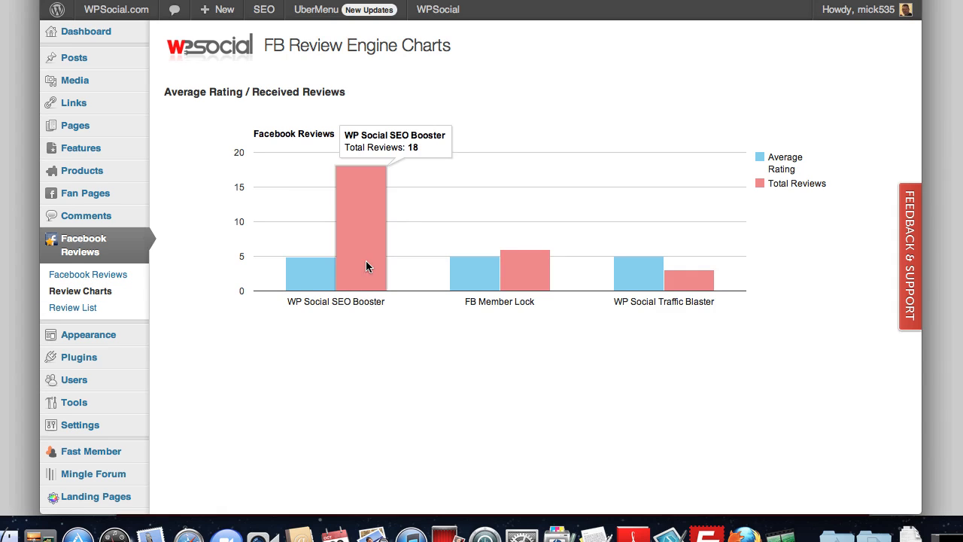
{"action": "mouse_move", "coordinate": [712, 277]}
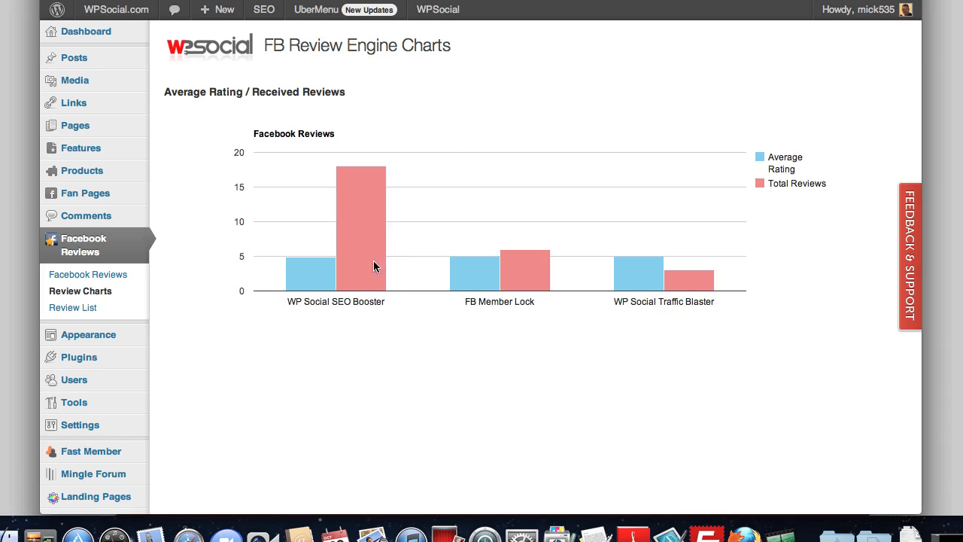
{"action": "scroll", "coordinate": [223, 350], "scroll_direction": "down", "scroll_amount": 1}
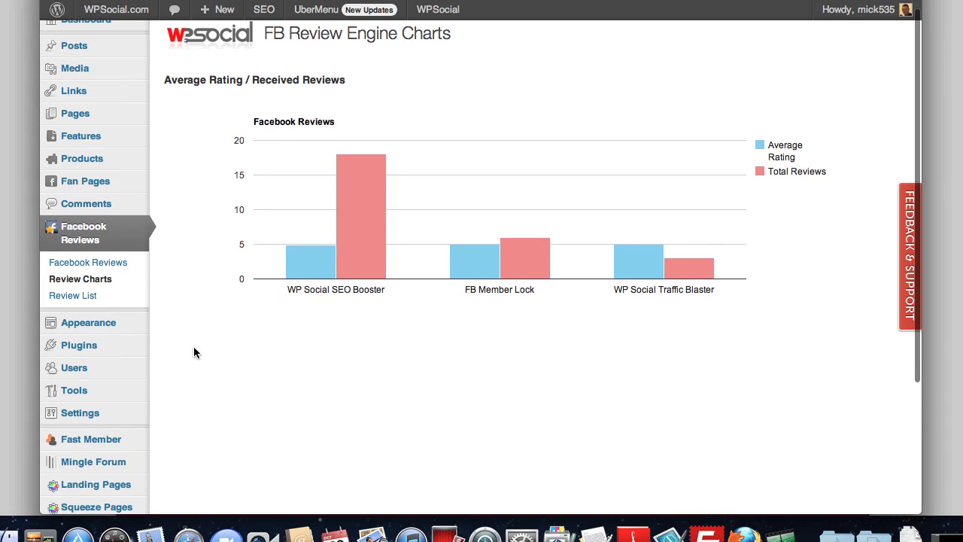
{"action": "scroll", "coordinate": [188, 305], "scroll_direction": "up", "scroll_amount": 1}
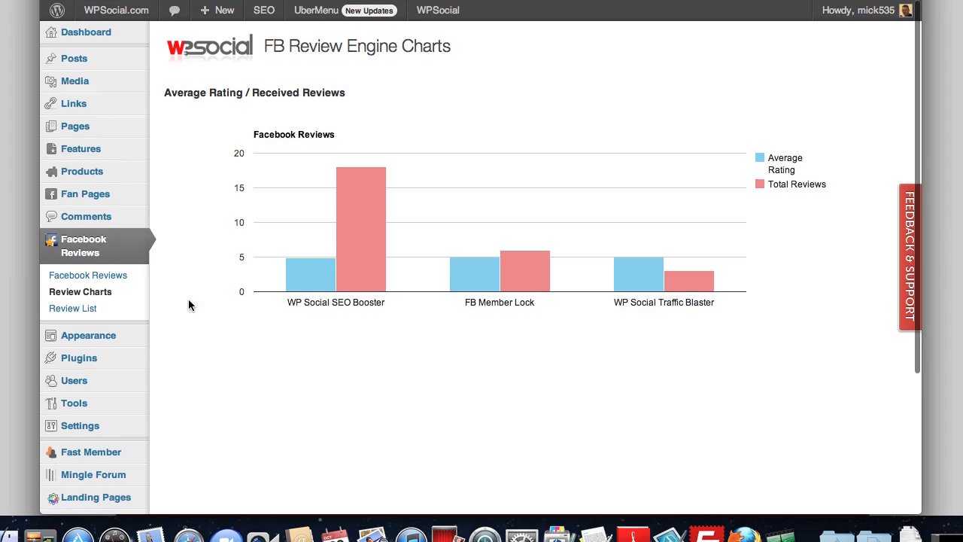
{"action": "scroll", "coordinate": [188, 304], "scroll_direction": "up", "scroll_amount": 1}
{"action": "scroll", "coordinate": [188, 316], "scroll_direction": "down", "scroll_amount": 1}
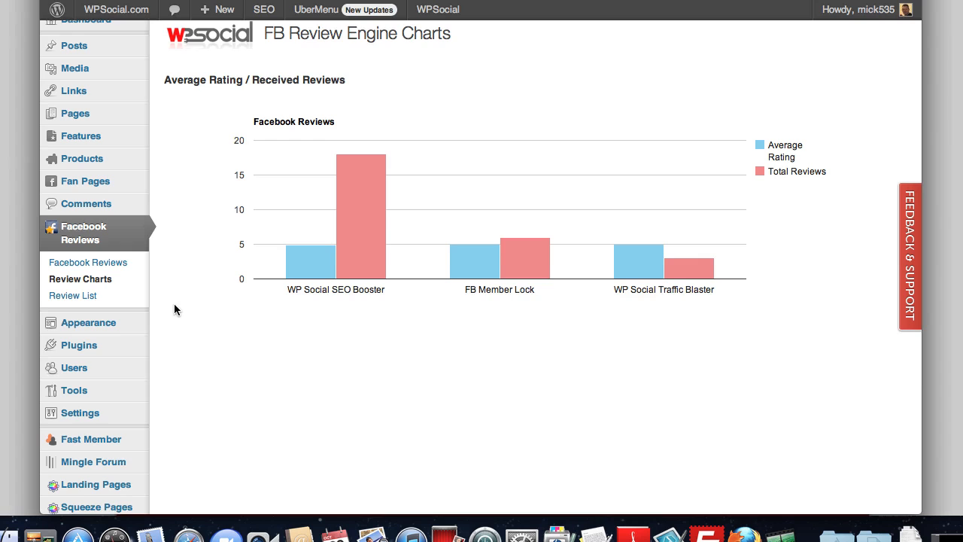
{"action": "scroll", "coordinate": [174, 305], "scroll_direction": "down", "scroll_amount": 1}
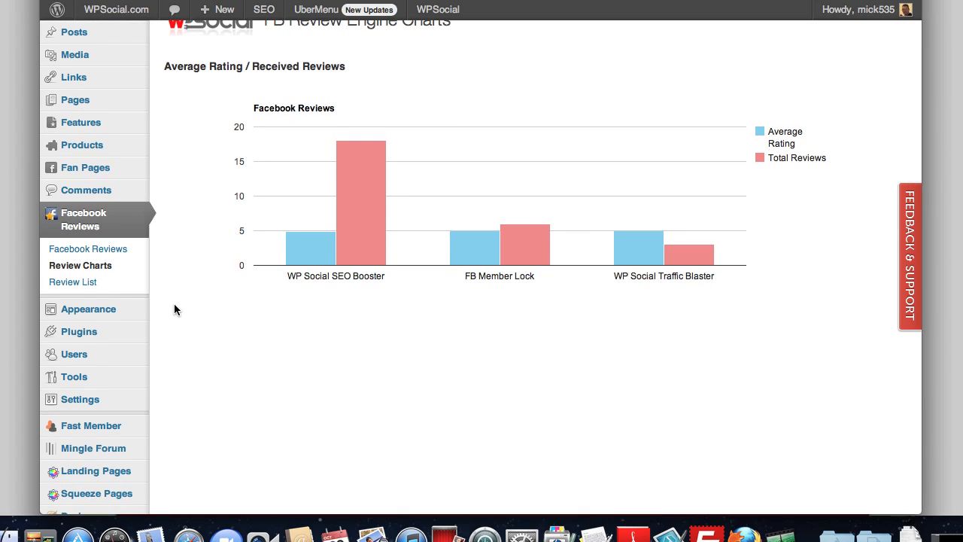
{"action": "scroll", "coordinate": [174, 305], "scroll_direction": "down", "scroll_amount": 4}
{"action": "scroll", "coordinate": [174, 309], "scroll_direction": "down", "scroll_amount": 1}
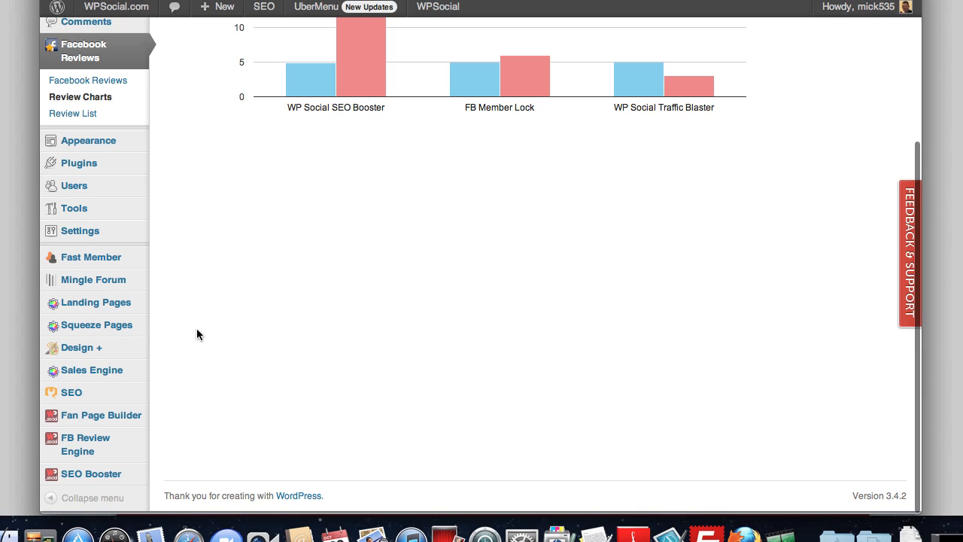
- Switch to the WP Social SEO Booster product page and go from there to the WPSocial home page
{"action": "scroll", "coordinate": [198, 333], "scroll_direction": "up", "scroll_amount": 5}
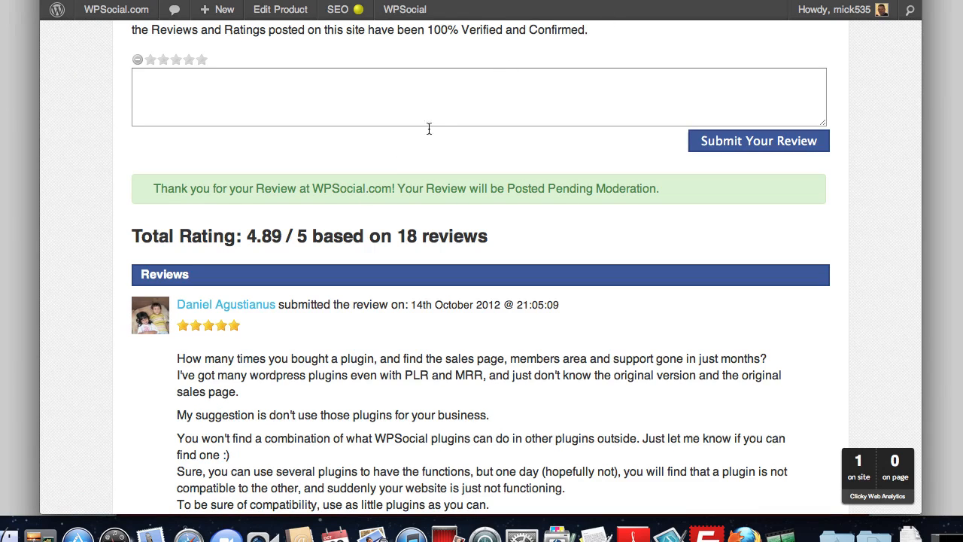
{"action": "scroll", "coordinate": [442, 117], "scroll_direction": "up", "scroll_amount": 7}
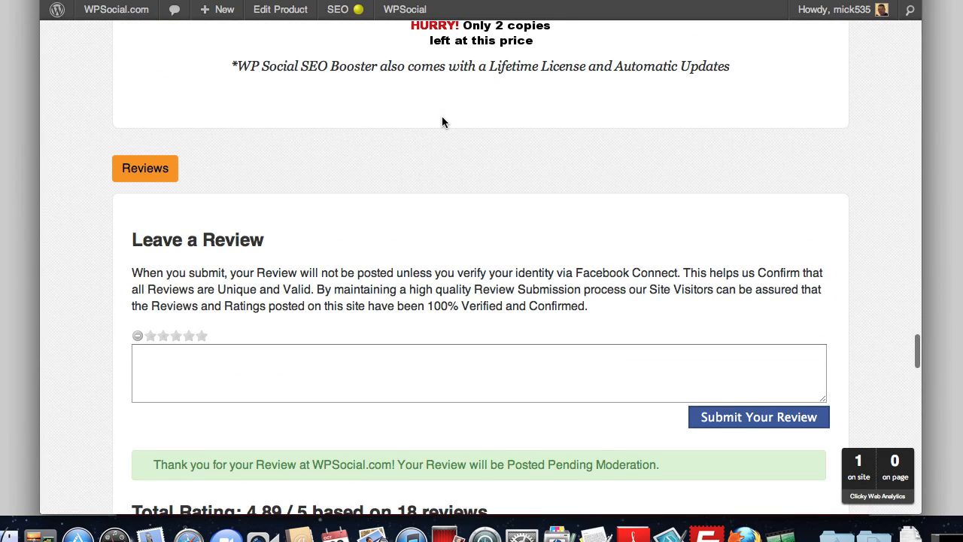
{"action": "scroll", "coordinate": [442, 122], "scroll_direction": "up", "scroll_amount": 20}
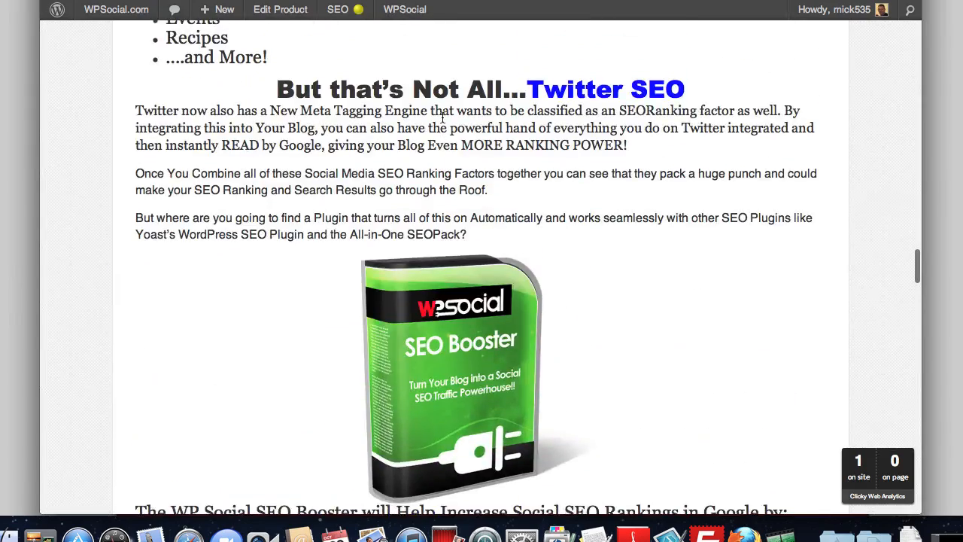
{"action": "scroll", "coordinate": [445, 119], "scroll_direction": "up", "scroll_amount": 15}
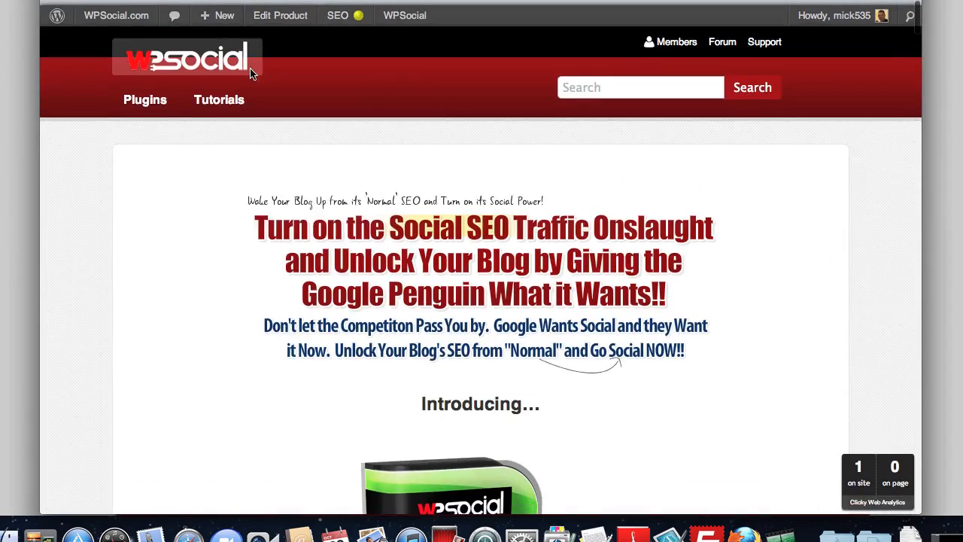
{"action": "mouse_move", "coordinate": [169, 107]}
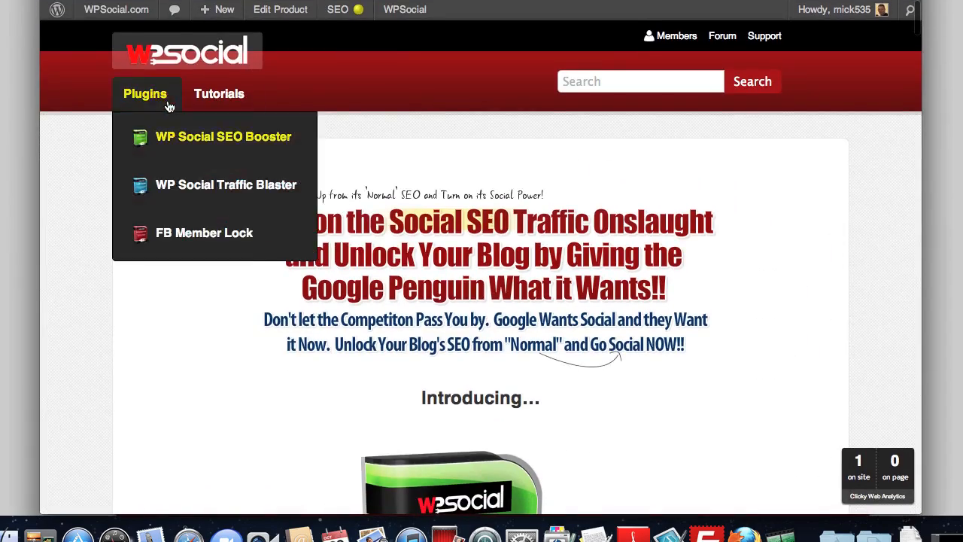
{"action": "left_click", "coordinate": [221, 58]}
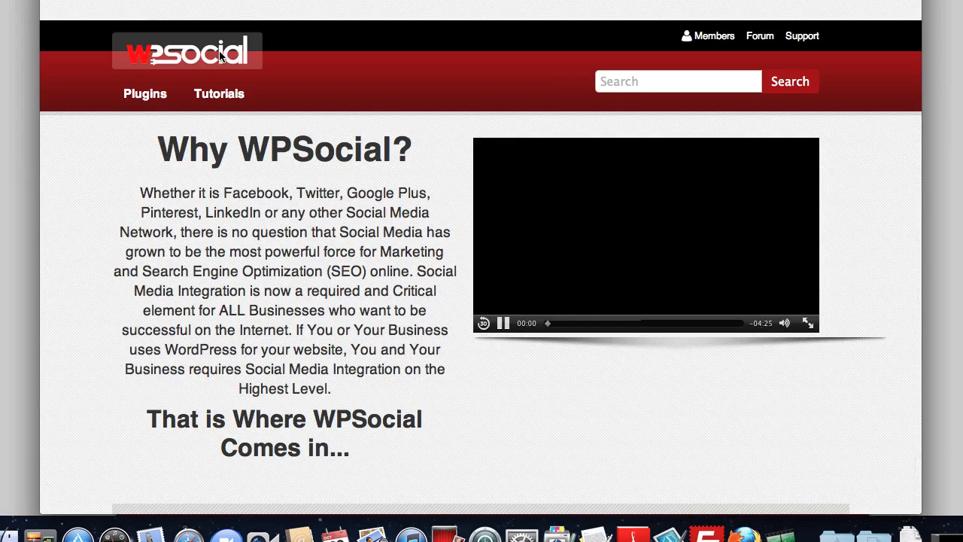
- Browse the customer reviews slider on the home page, advancing it by three reviews
{"action": "scroll", "coordinate": [411, 305], "scroll_direction": "down", "scroll_amount": 20}
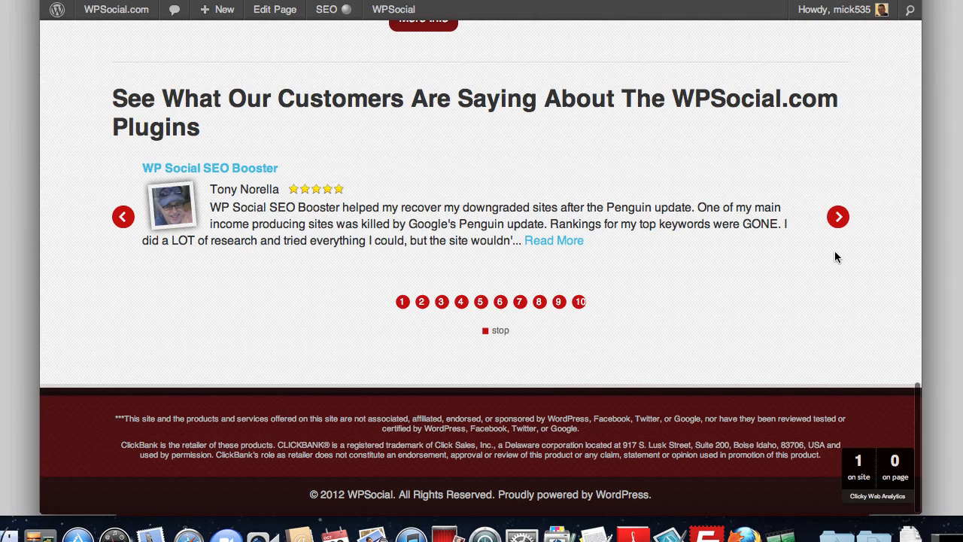
{"action": "left_click", "coordinate": [838, 217]}
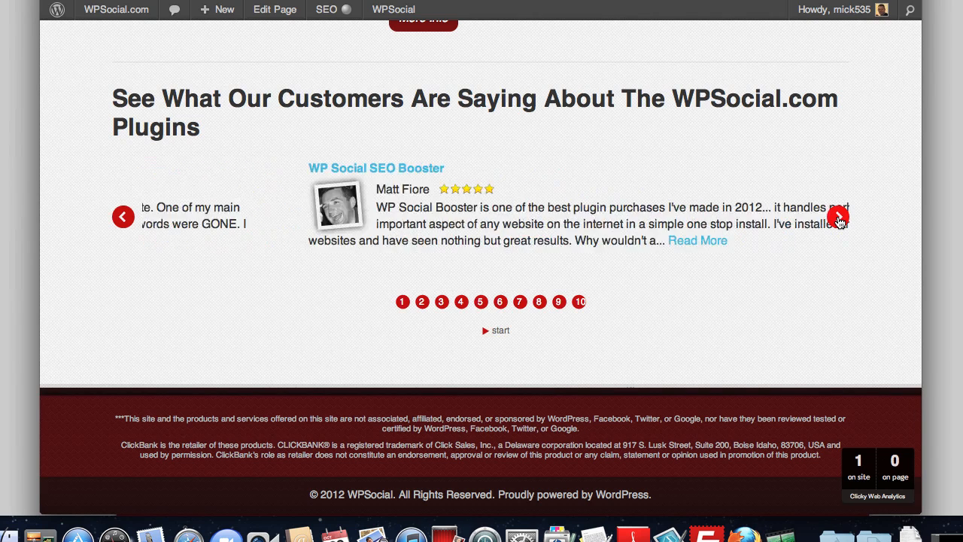
{"action": "left_click", "coordinate": [837, 217]}
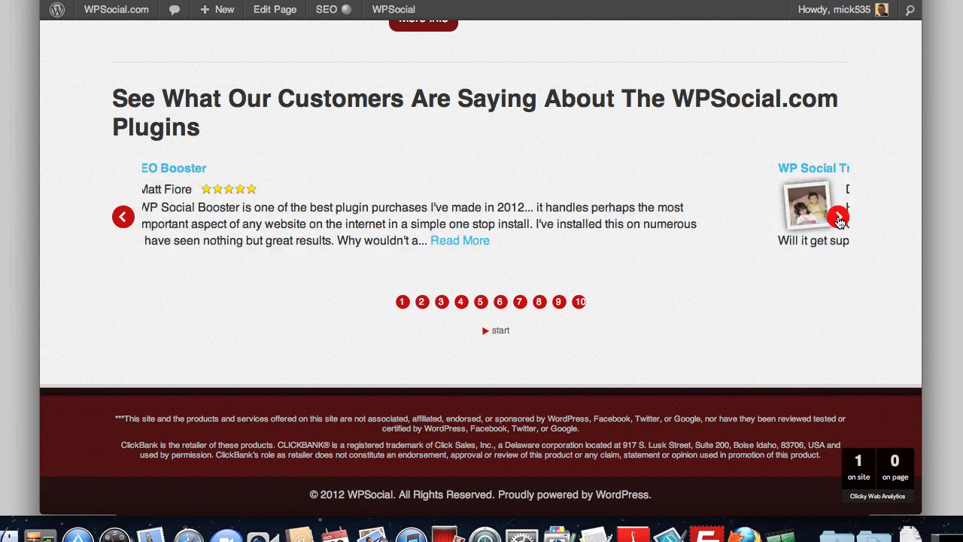
{"action": "left_click", "coordinate": [838, 217]}
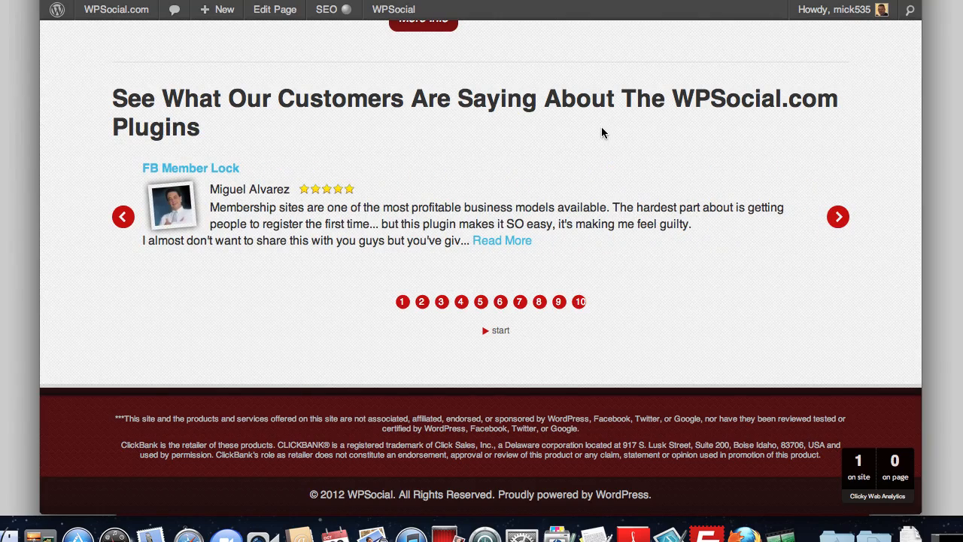
{"action": "scroll", "coordinate": [601, 132], "scroll_direction": "up", "scroll_amount": 15}
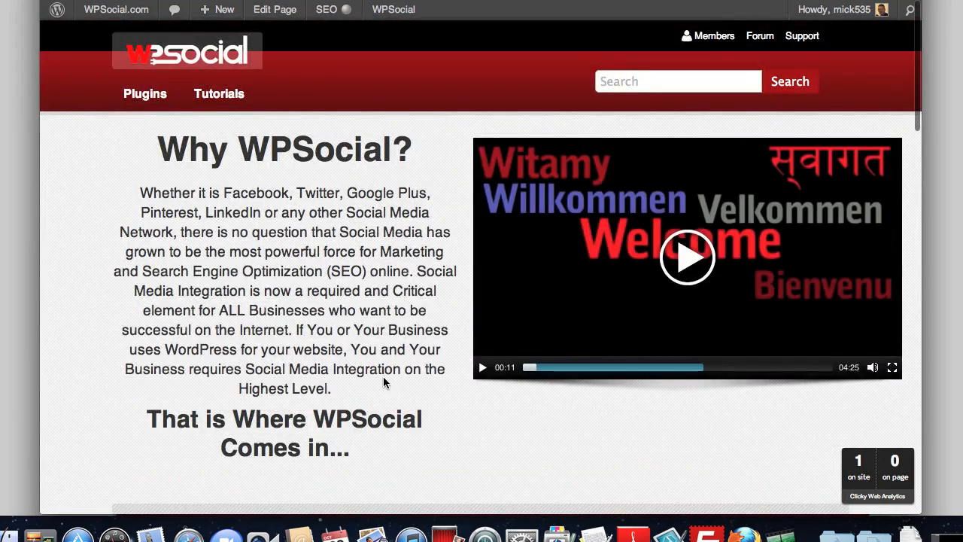
{"action": "scroll", "coordinate": [383, 378], "scroll_direction": "down", "scroll_amount": 15}
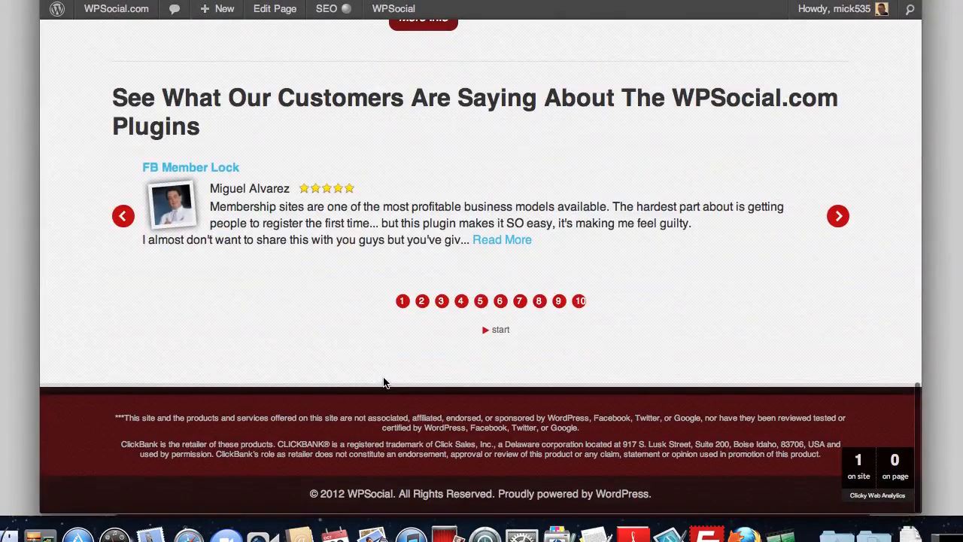
{"action": "scroll", "coordinate": [385, 354], "scroll_direction": "up", "scroll_amount": 2}
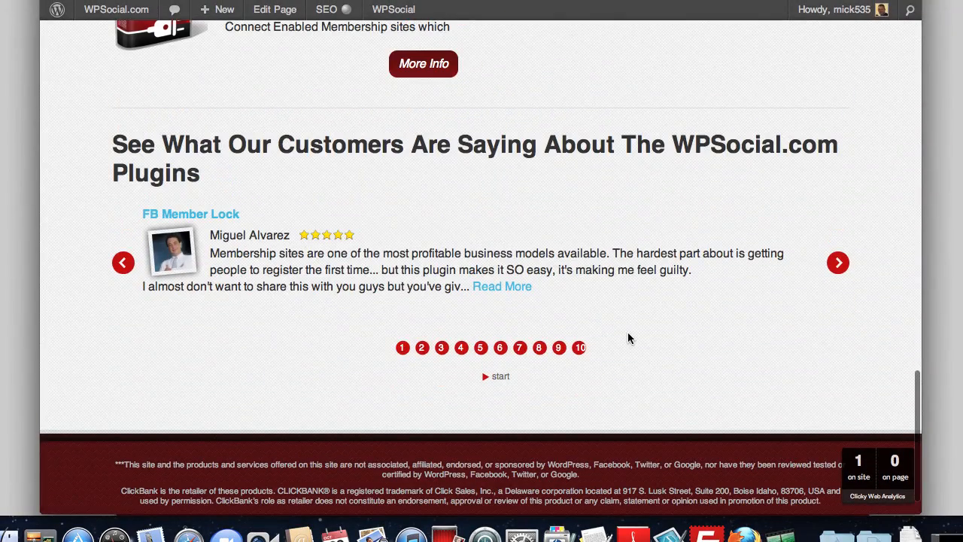